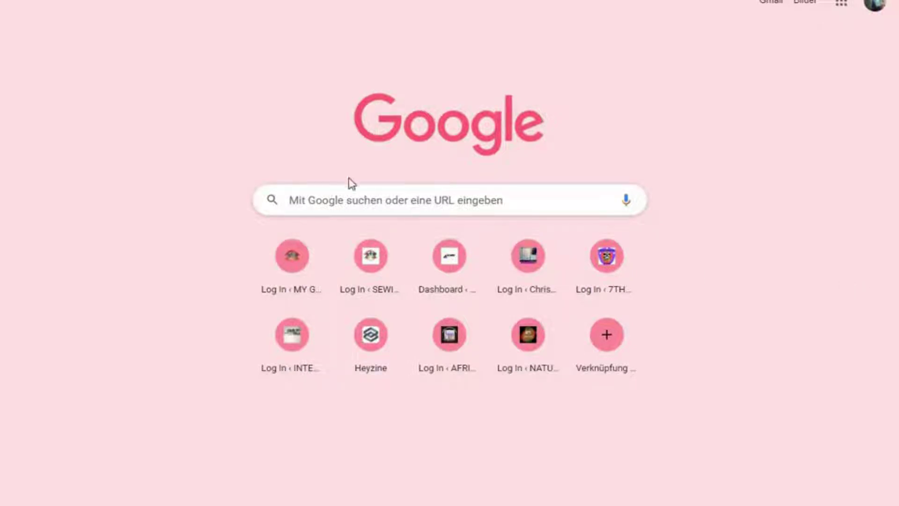
Search Google for "flipsnack login" and open the Flipsnack sign-in page from the results.
left_click(334, 201)
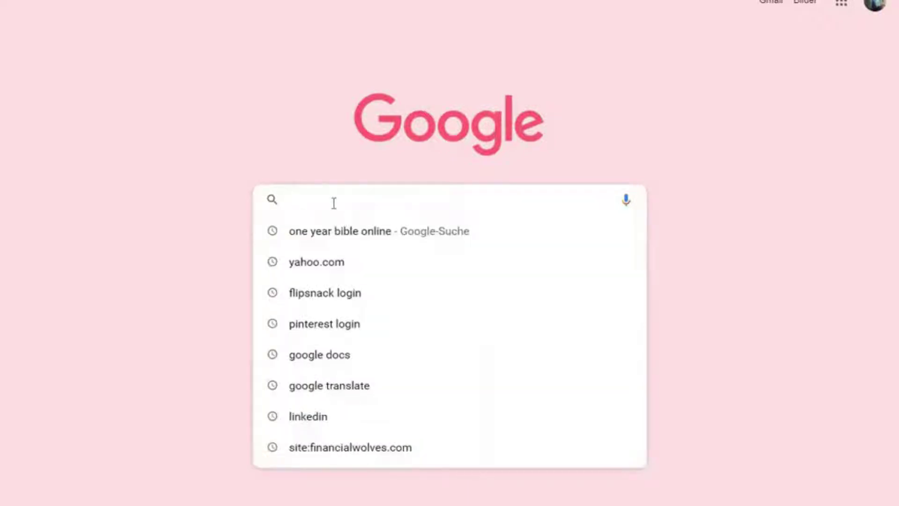
left_click(331, 297)
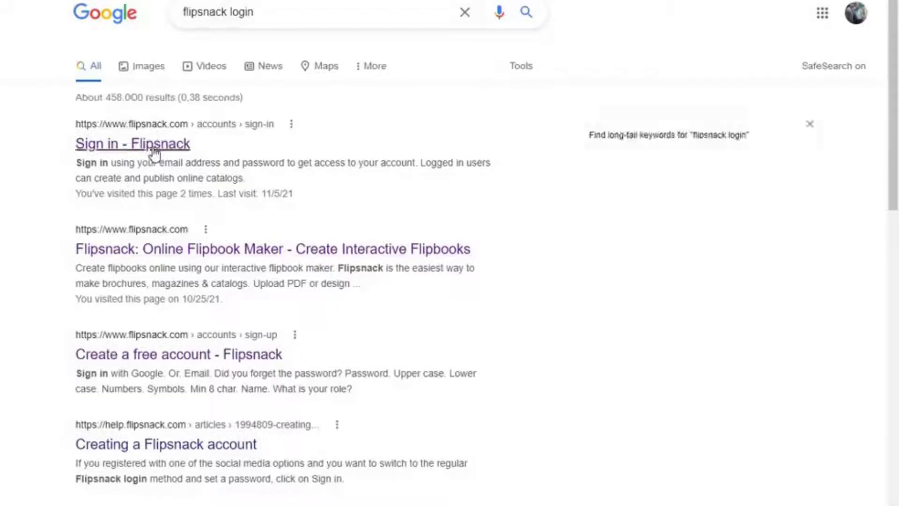
left_click(155, 145)
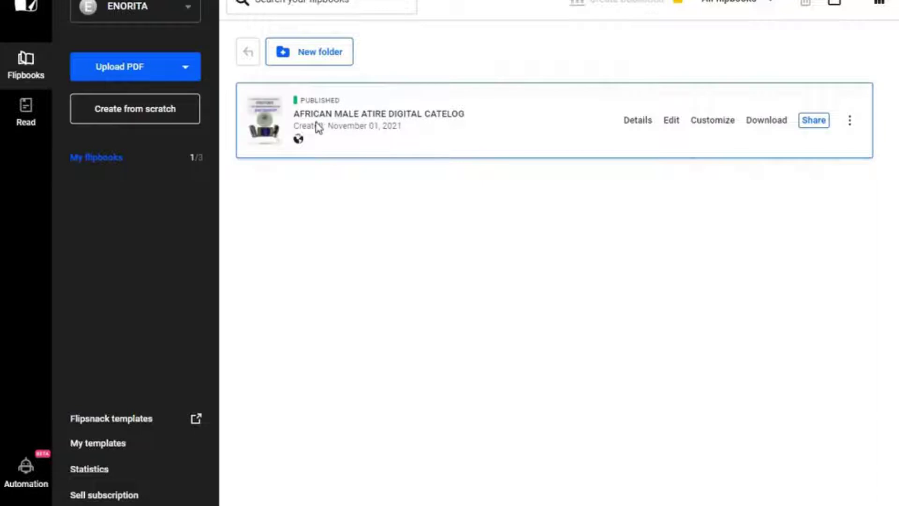
Copy the share link of the AFRICAN MALE ATIRE DIGITAL CATELOG flipbook and close the sharing dialog.
left_click(815, 123)
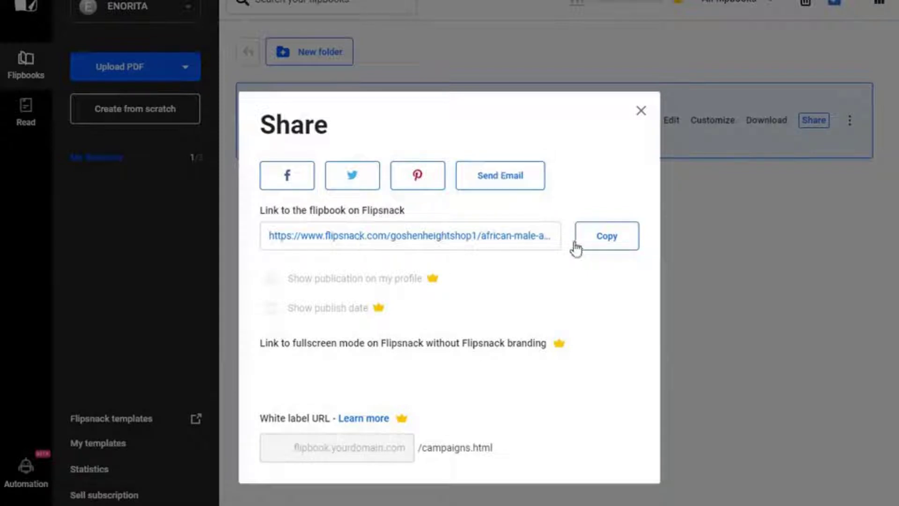
left_click(607, 239)
left_click(640, 111)
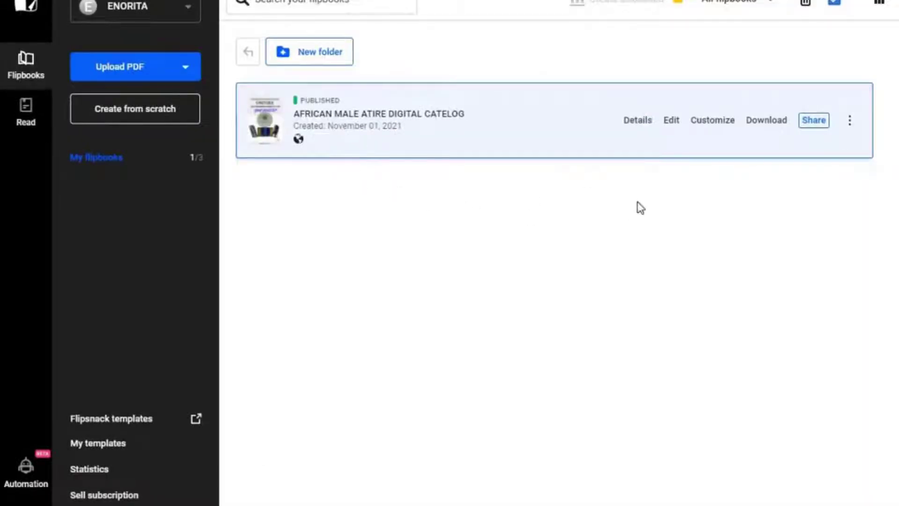
Open the catalog in the design editor and view its pages in double layout before returning to single layout.
left_click(712, 124)
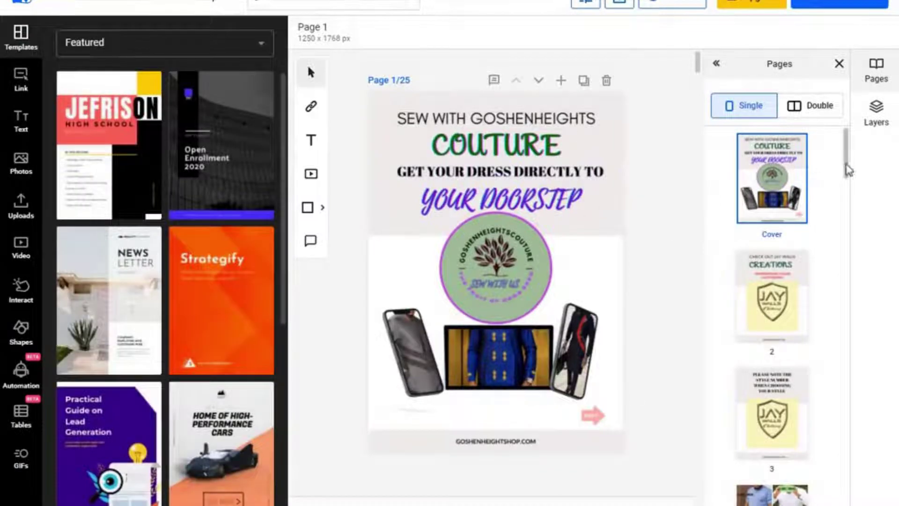
left_click_drag(849, 166, 829, 149)
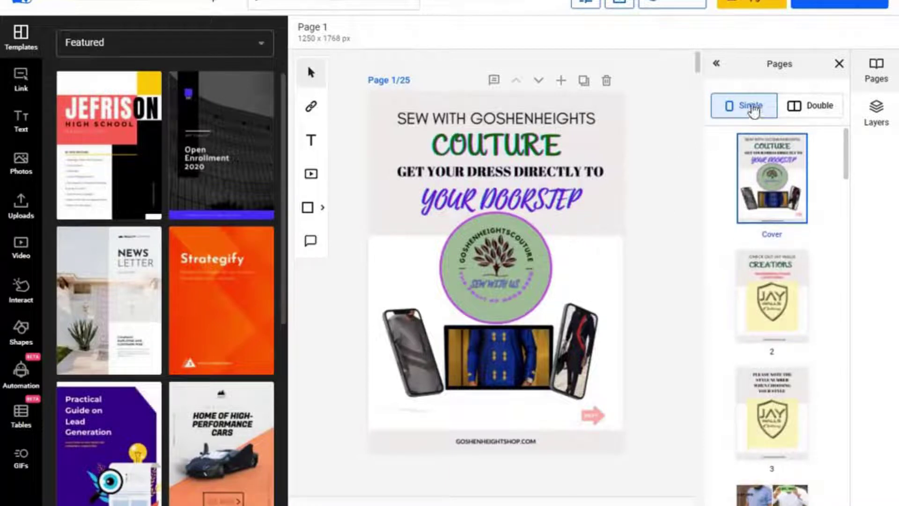
mouse_move(848, 146)
left_mouse_down()
mouse_move(847, 170)
mouse_move(846, 157)
left_mouse_up()
left_click(815, 111)
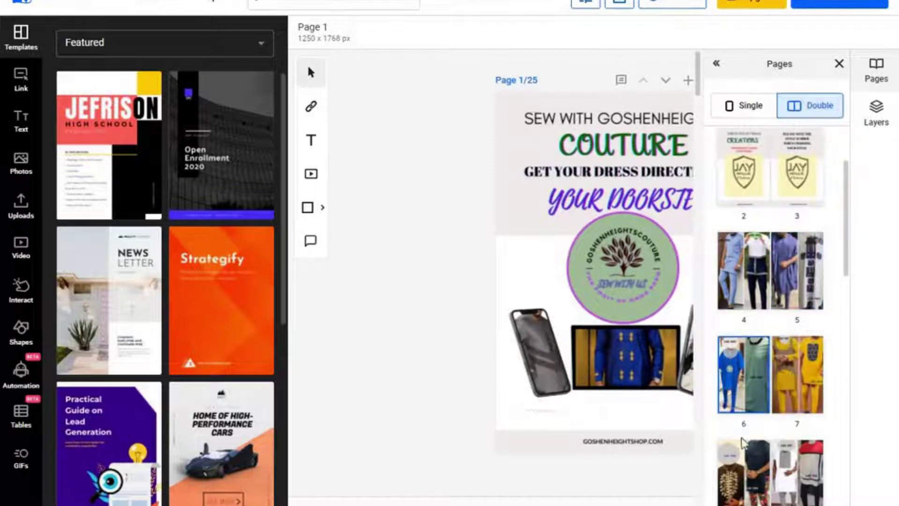
left_click(745, 109)
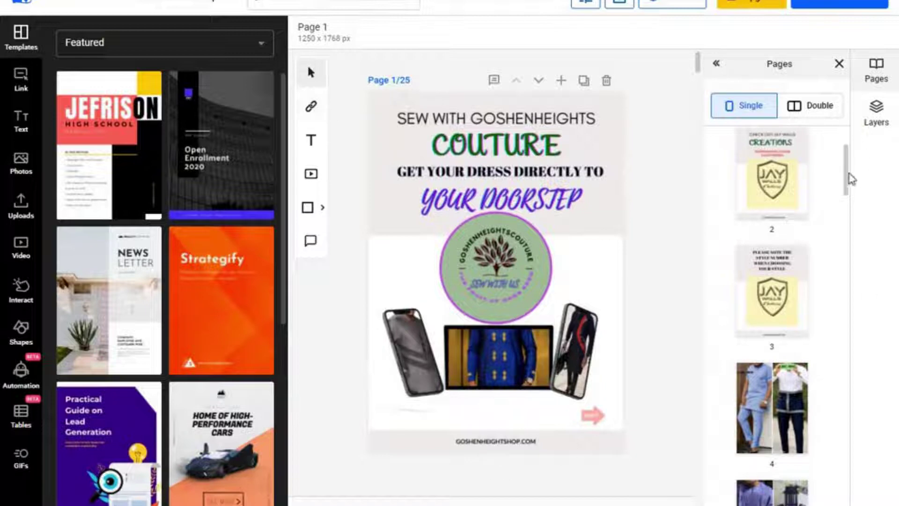
Go to page 25 and examine the hyperlink settings of the goshenheightshop.com link area.
left_click_drag(847, 177, 848, 497)
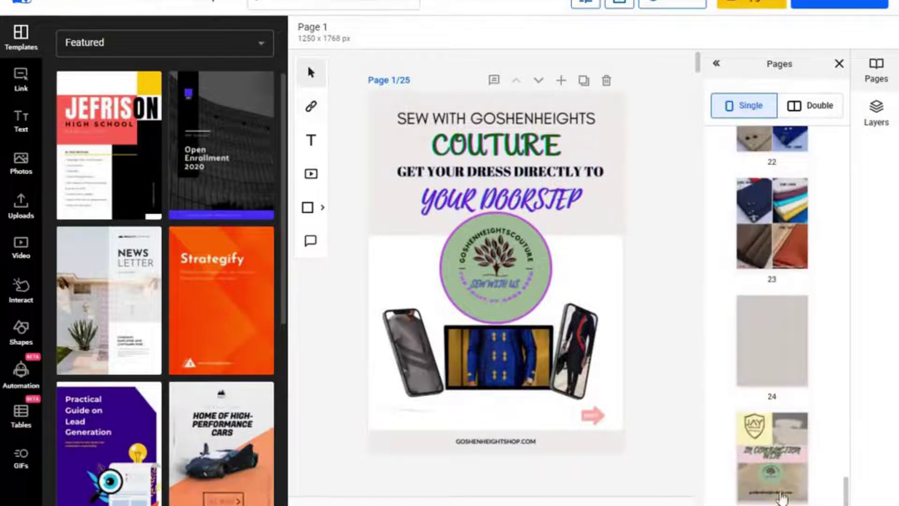
left_click(774, 474)
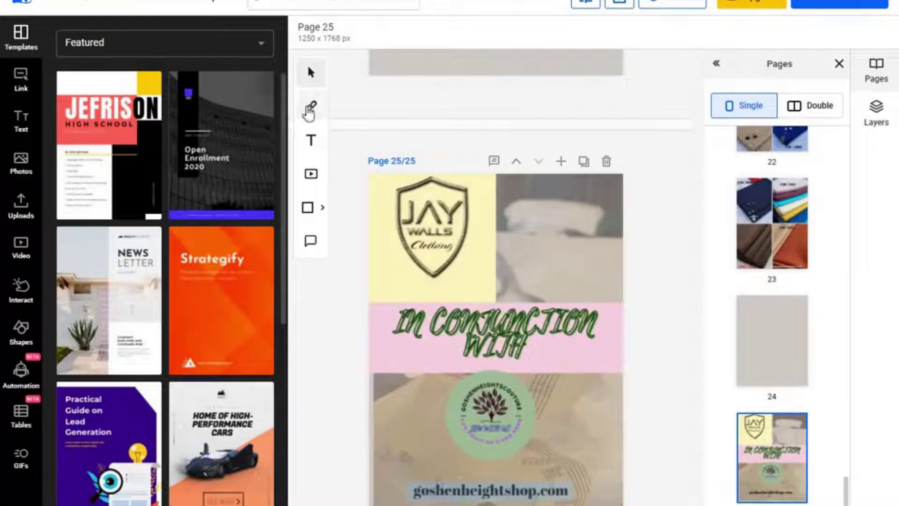
left_click(311, 106)
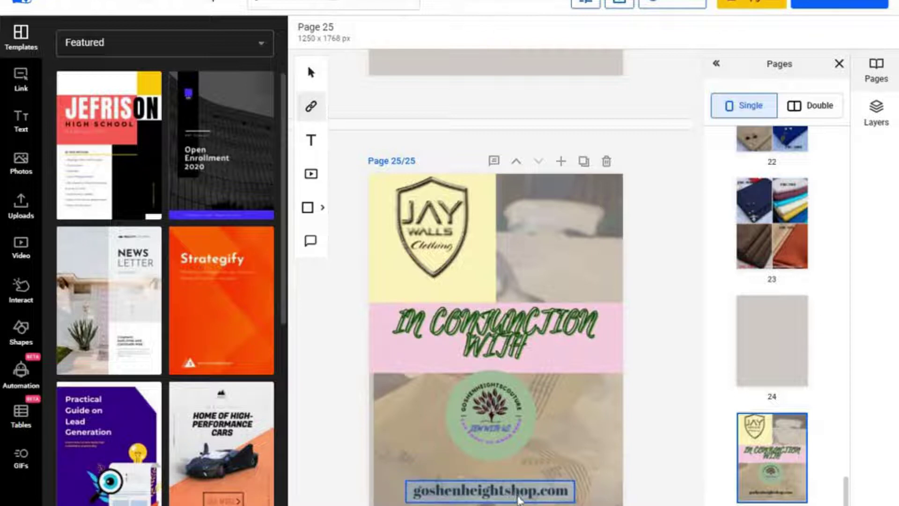
key("Escape")
left_click(519, 497)
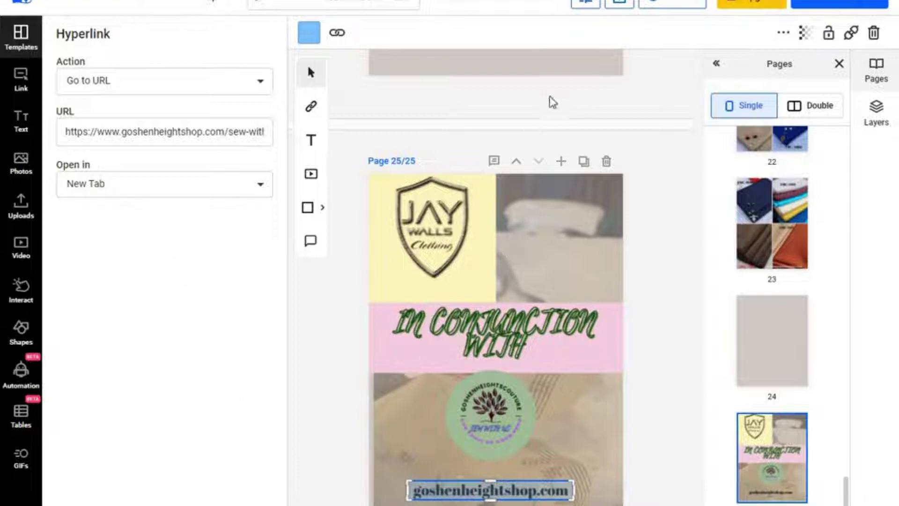
left_click(335, 36)
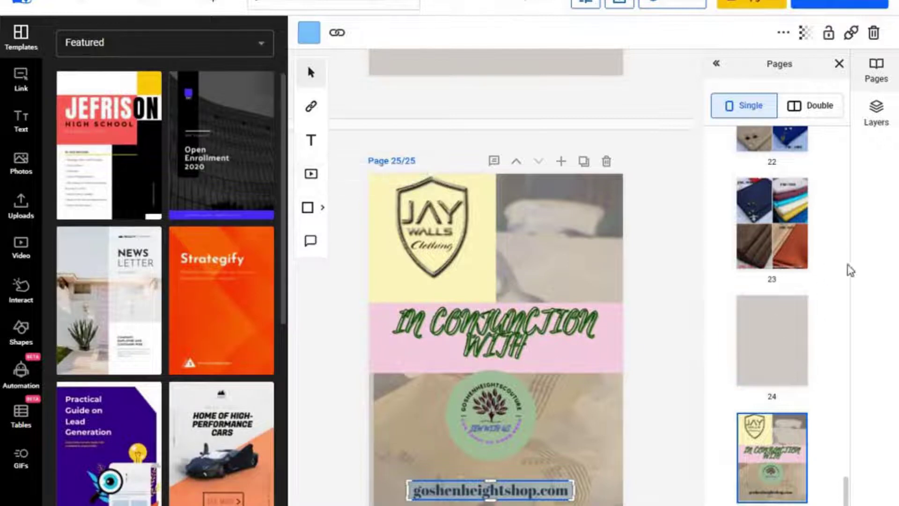
Draw a large video box across the middle of blank page 24 and dismiss the premium feature notice.
scroll(850, 466, "up", 6)
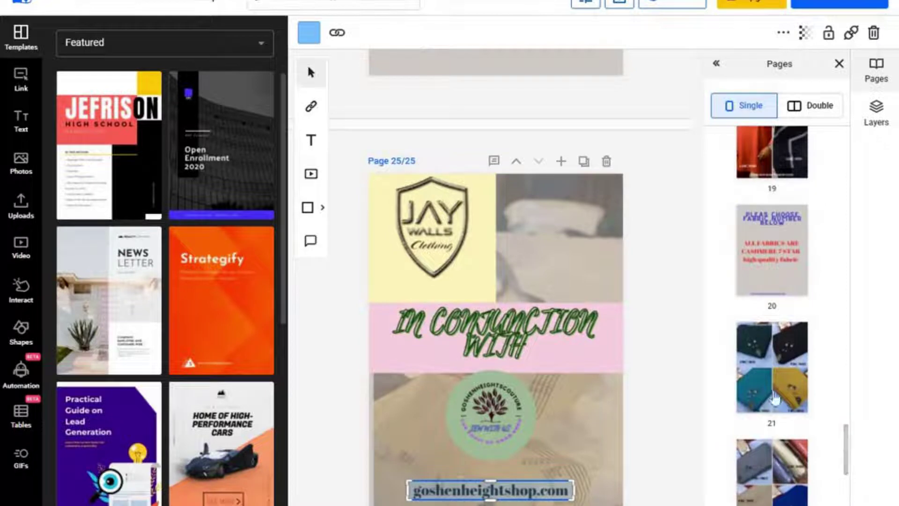
left_click(579, 68)
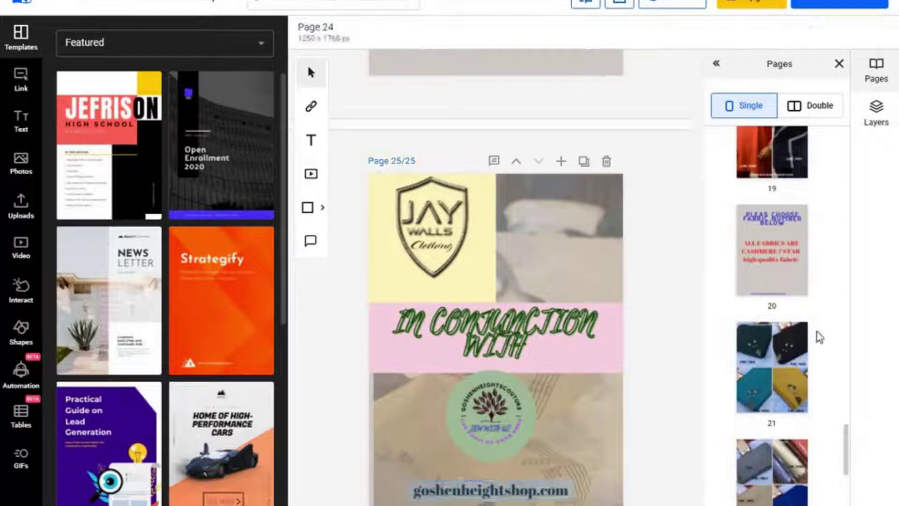
left_click_drag(850, 463, 845, 503)
left_click(770, 361)
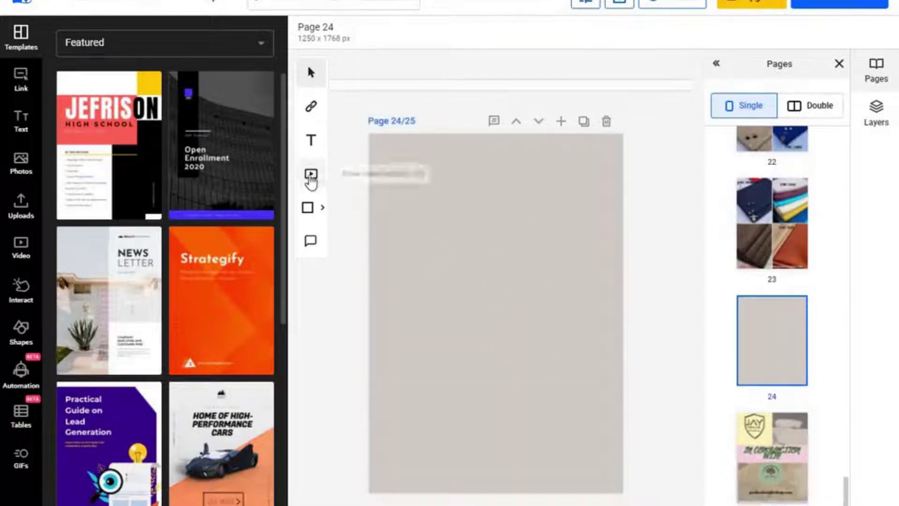
left_click(311, 176)
left_click_drag(400, 201, 603, 416)
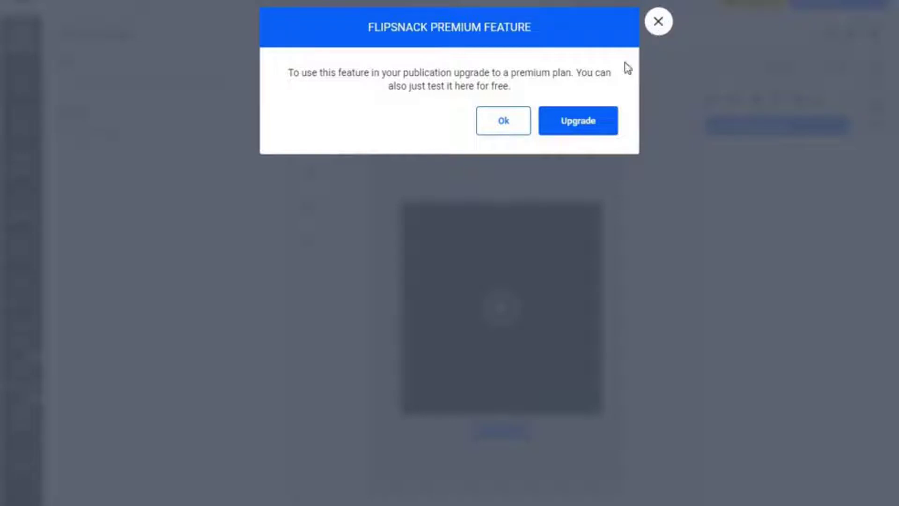
left_click(513, 125)
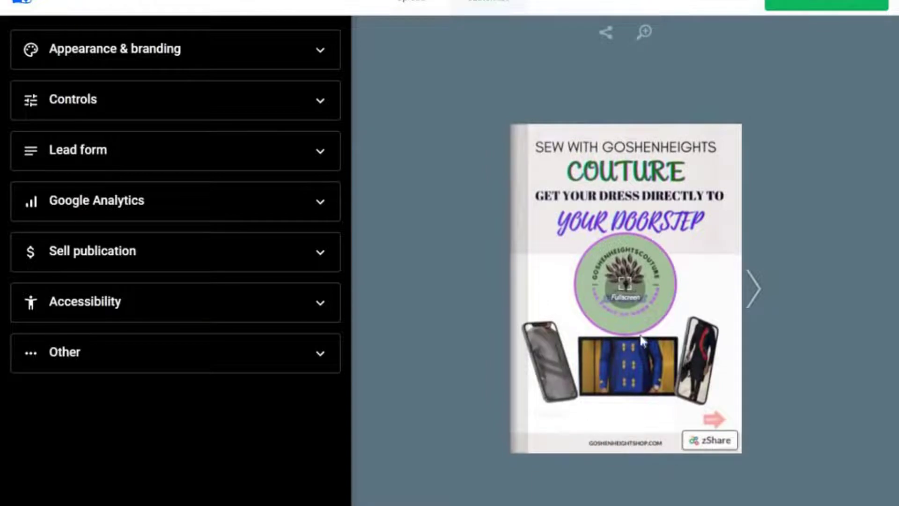
Flip forward from the cover through the first spreads of the catalog preview.
left_click(757, 297)
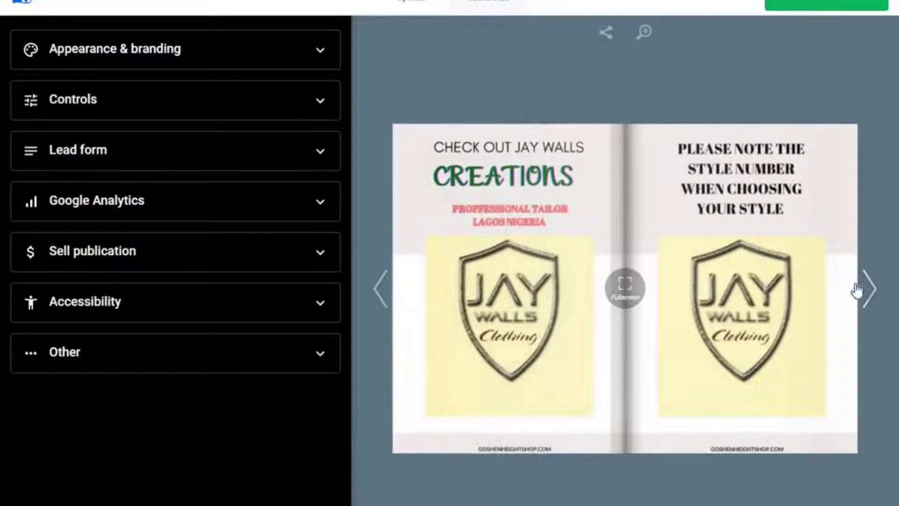
left_click(869, 294)
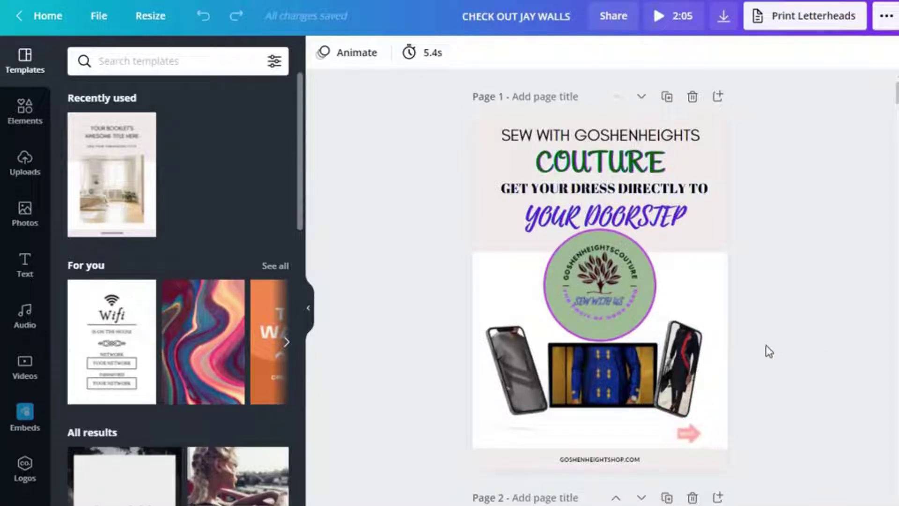
Download all pages of the CHECK OUT JAY WALLS design from Canva as PDF Standard.
left_click(723, 21)
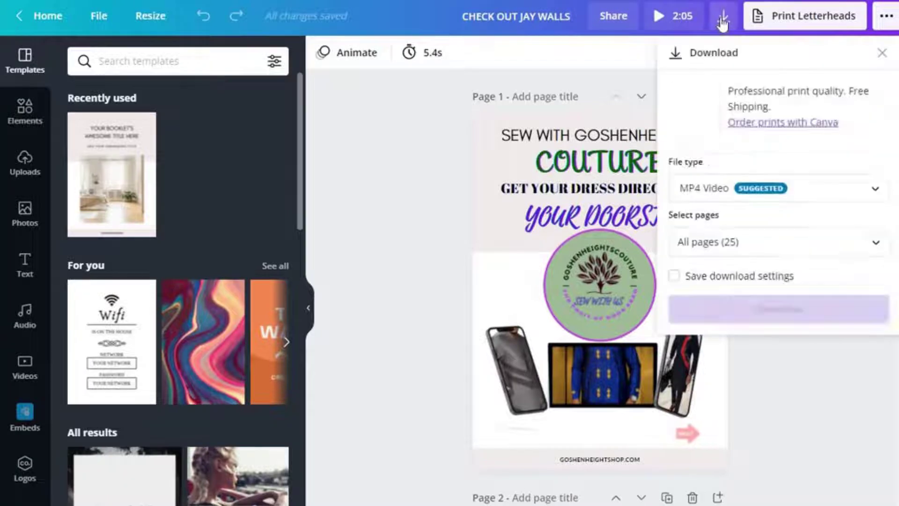
left_click(875, 193)
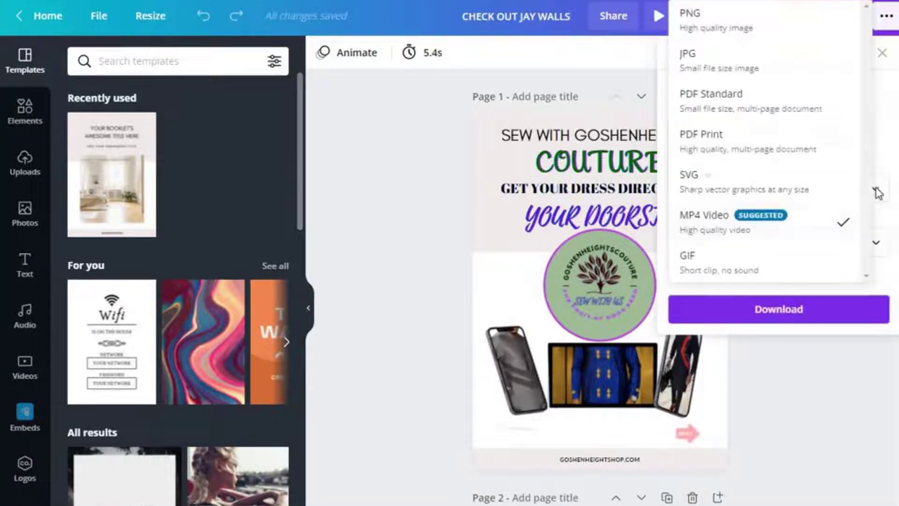
left_click(730, 108)
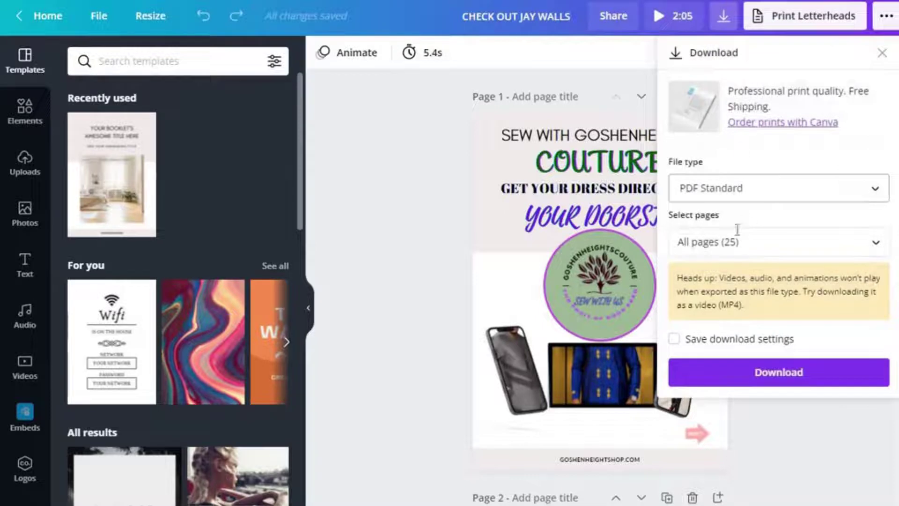
left_click(779, 373)
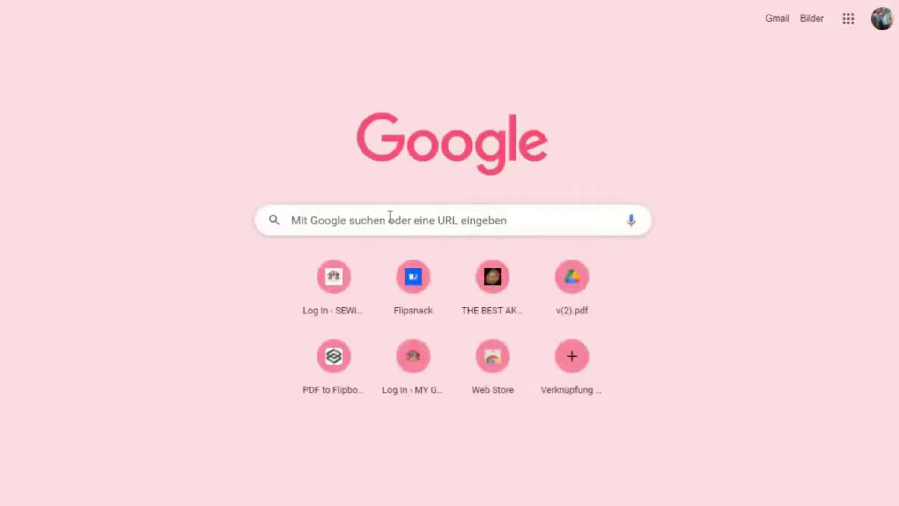
Search Google for "flipsnack" and open the Flipsnack website from the "Create your online flipbooks" result.
left_click(387, 216)
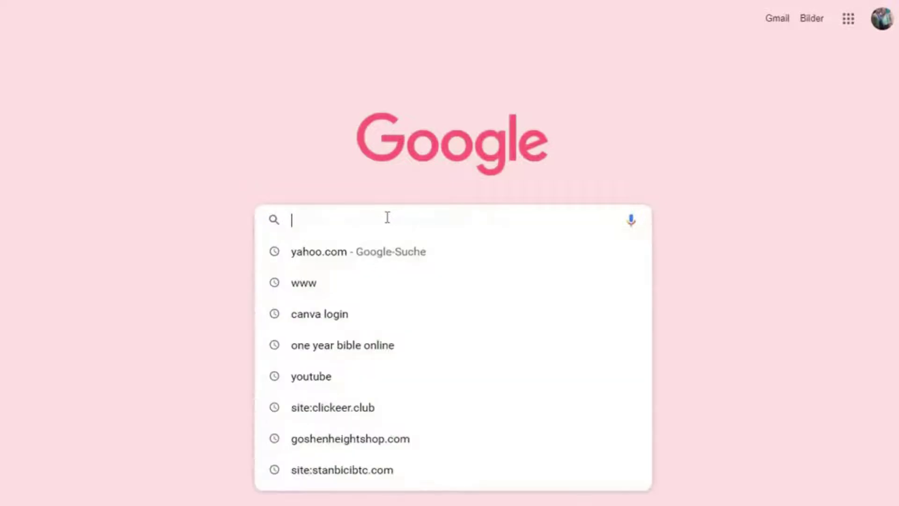
type("fli")
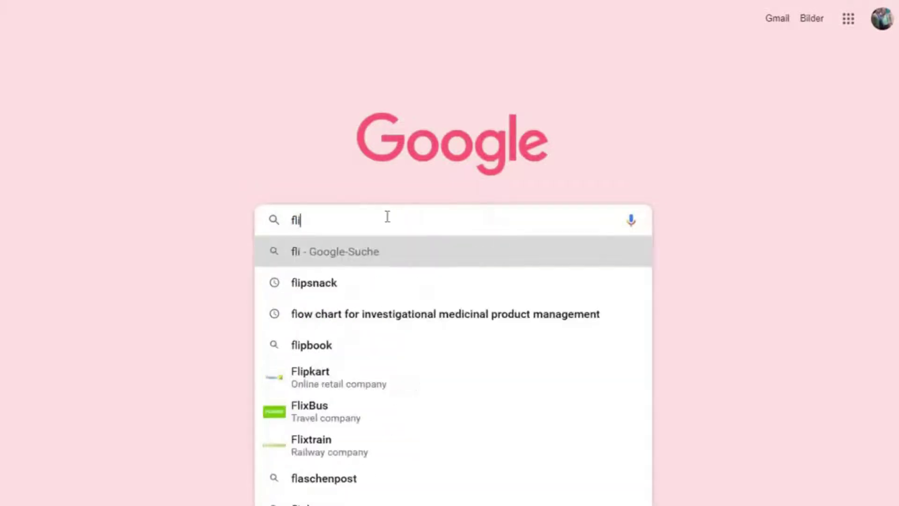
type("psnack")
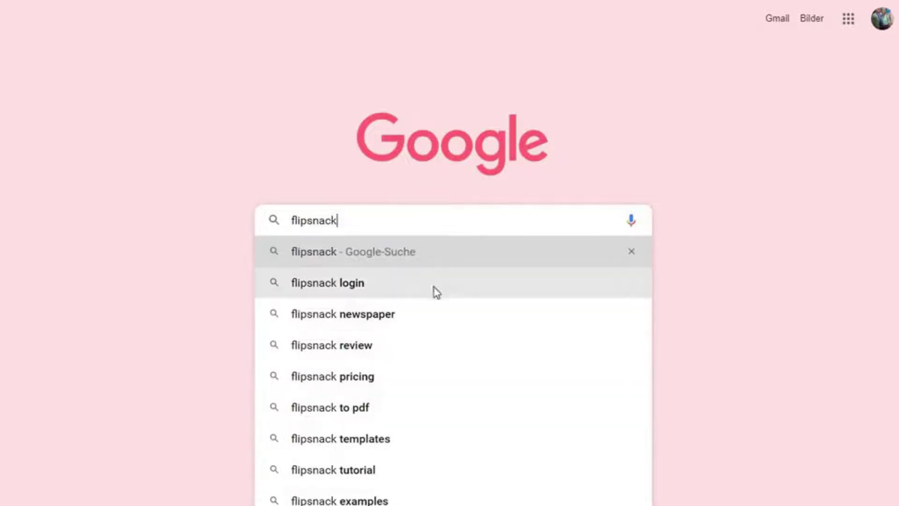
left_click(417, 235)
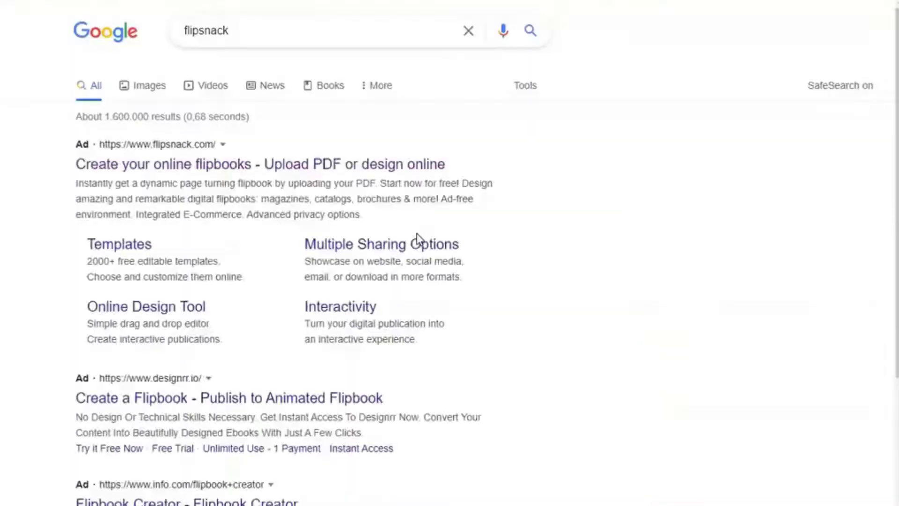
left_click(212, 171)
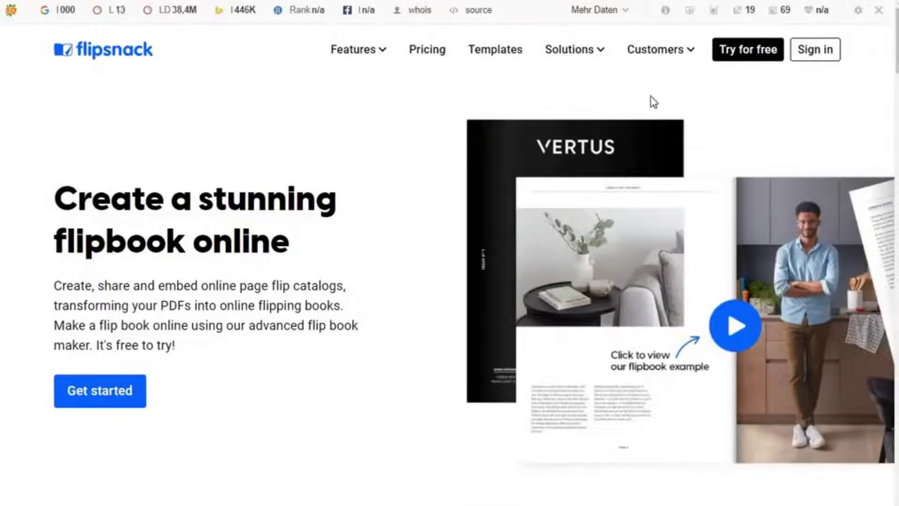
Review the Flipsnack pricing plans and what the free plan includes, then close the feature overview.
left_click(425, 57)
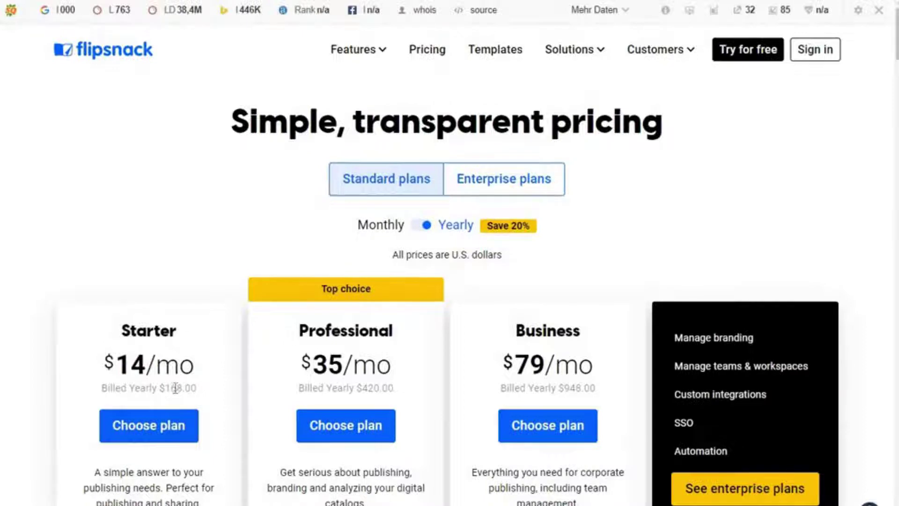
left_click_drag(897, 35, 897, 71)
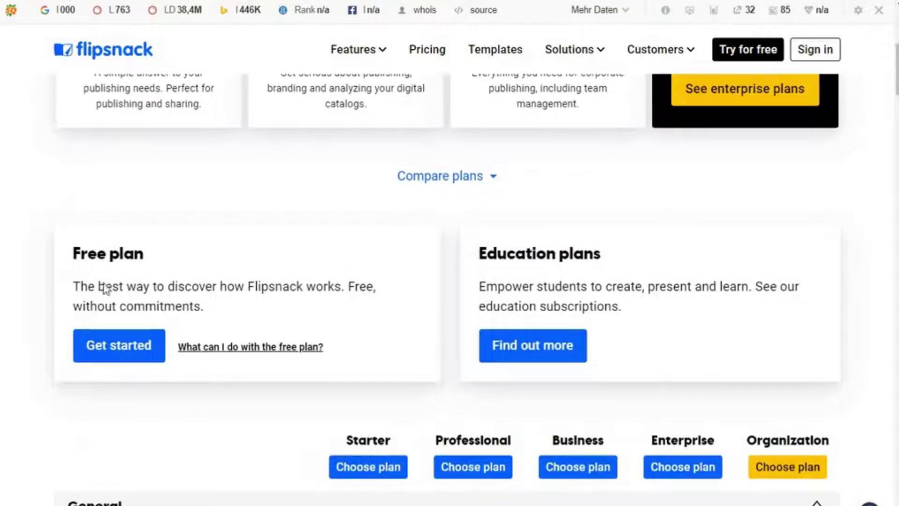
left_click(231, 349)
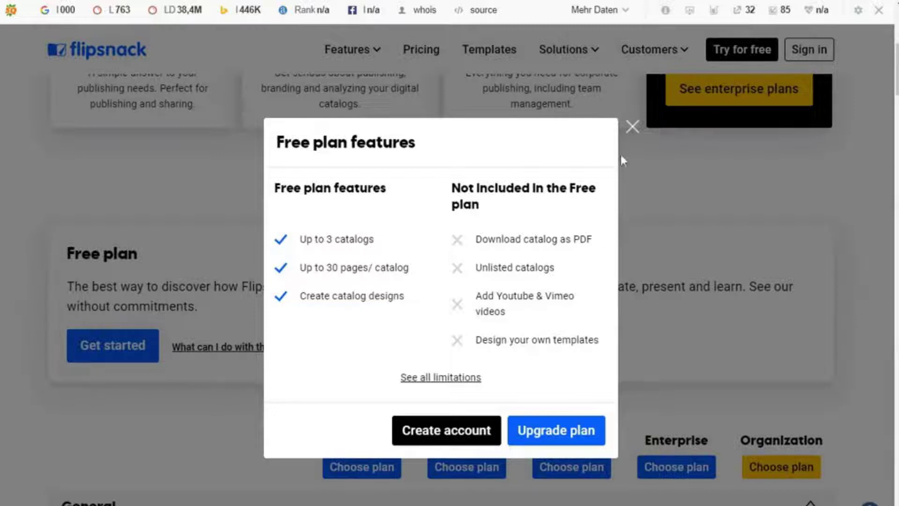
left_click(628, 134)
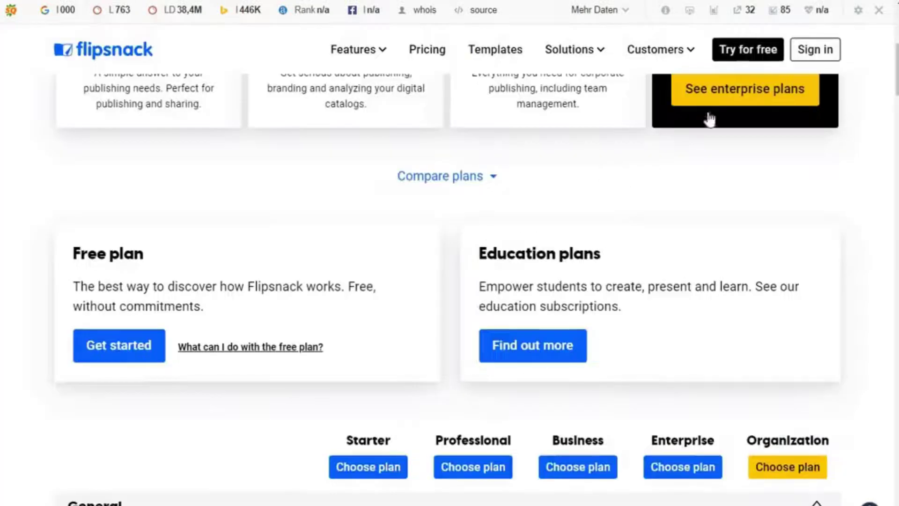
Sign up for Flipsnack with the e-mail, account password and name, choose the Business owner role, accept the terms, and save the login in the browser.
left_click(745, 56)
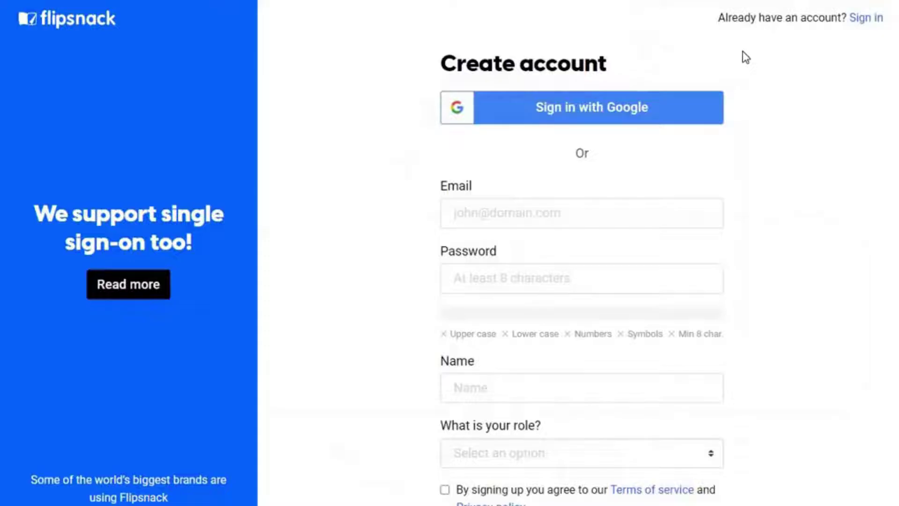
left_click(473, 212)
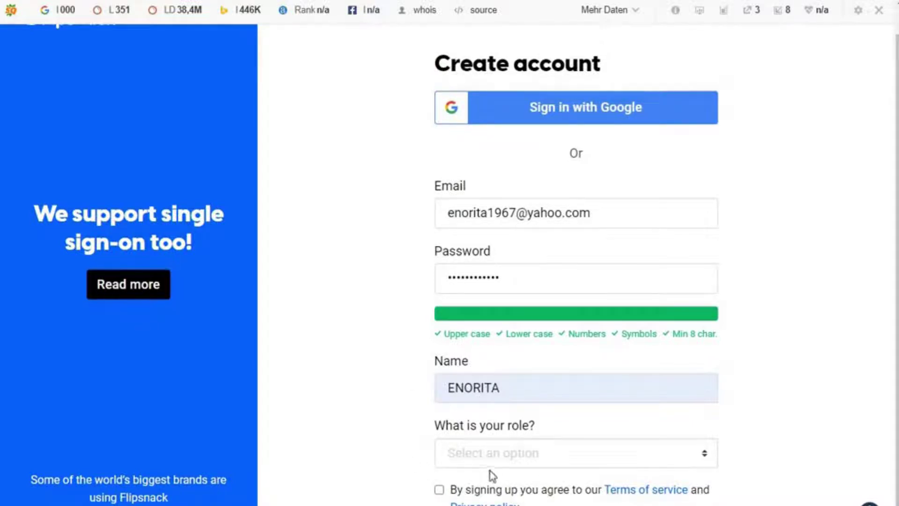
left_click(706, 460)
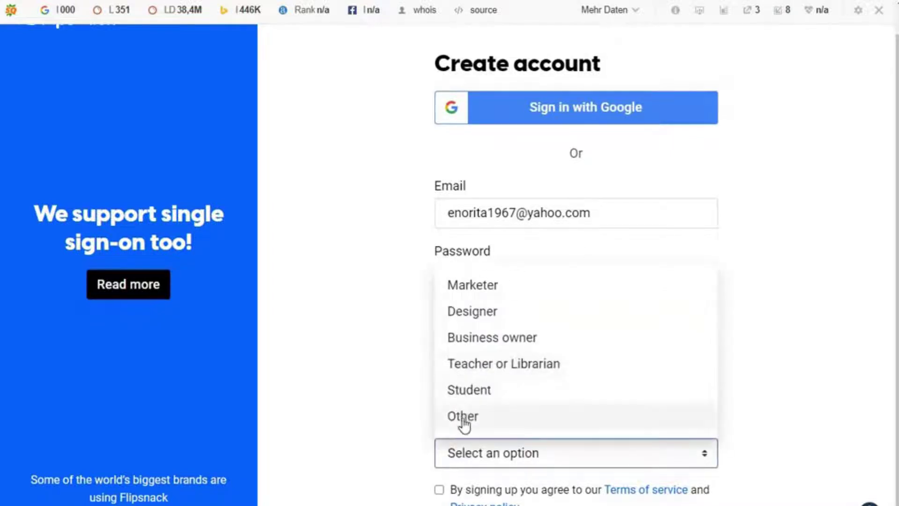
left_click(484, 346)
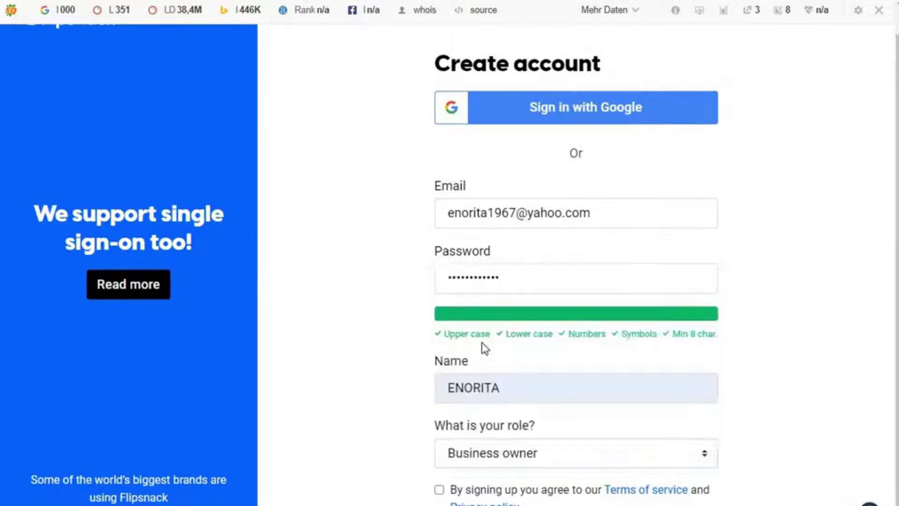
left_click(439, 489)
key("Return")
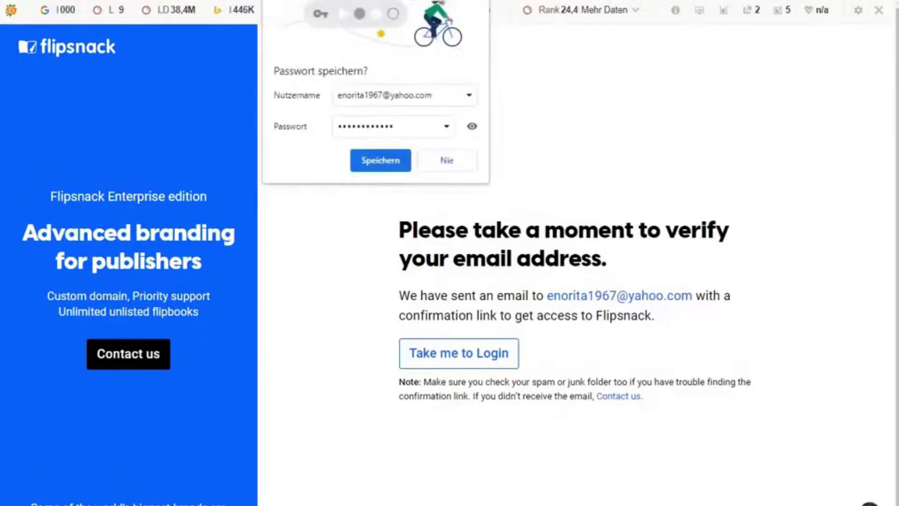
left_click(379, 159)
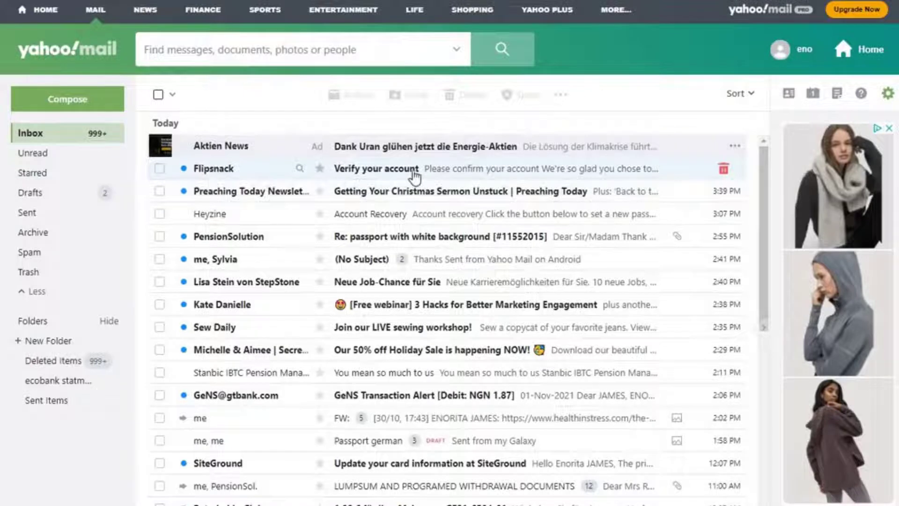
Confirm the account from Flipsnack's verification e-mail in Yahoo Mail and set it up with the custom URL goshenheightshop1.
left_click(478, 174)
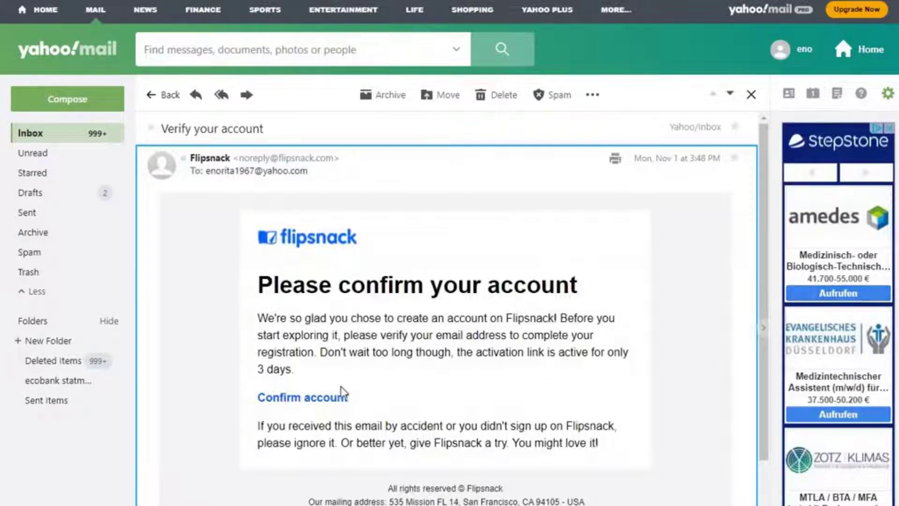
left_click(290, 398)
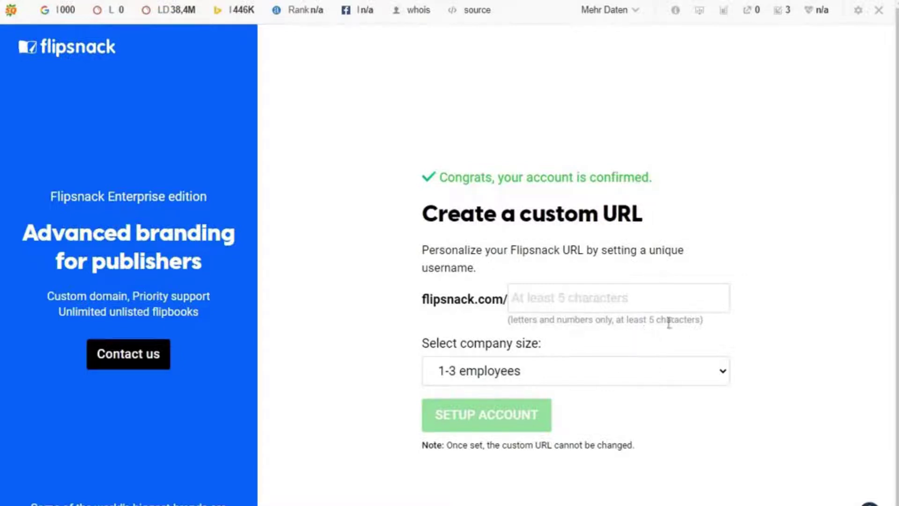
left_click(536, 297)
type("goshenheightshop1")
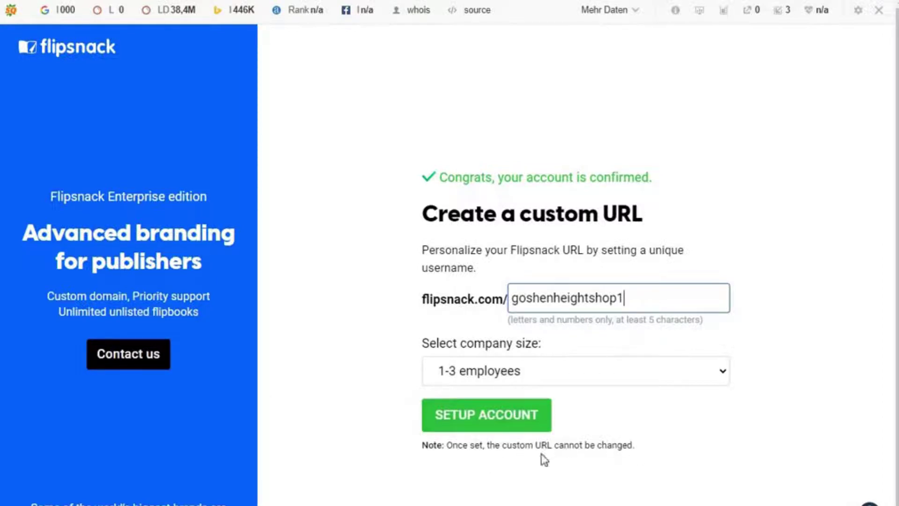
left_click(471, 420)
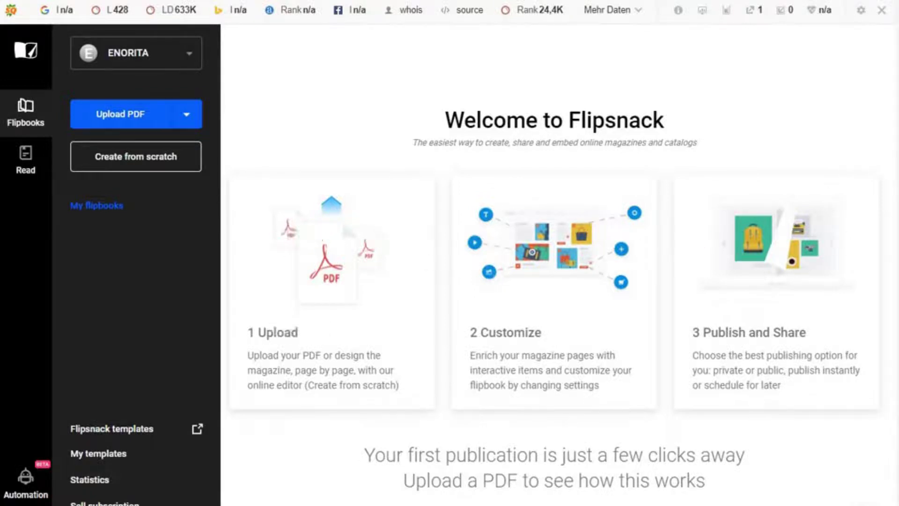
Upload the CHECK OUT JAY WALLS PDF from the Desktop as a new flipbook and continue to its customization.
scroll(557, 281, "down", 1)
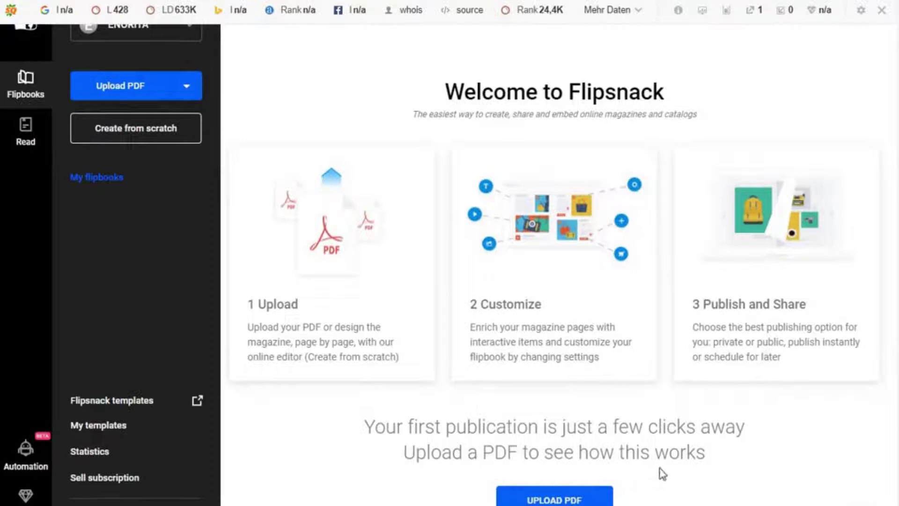
left_click(553, 501)
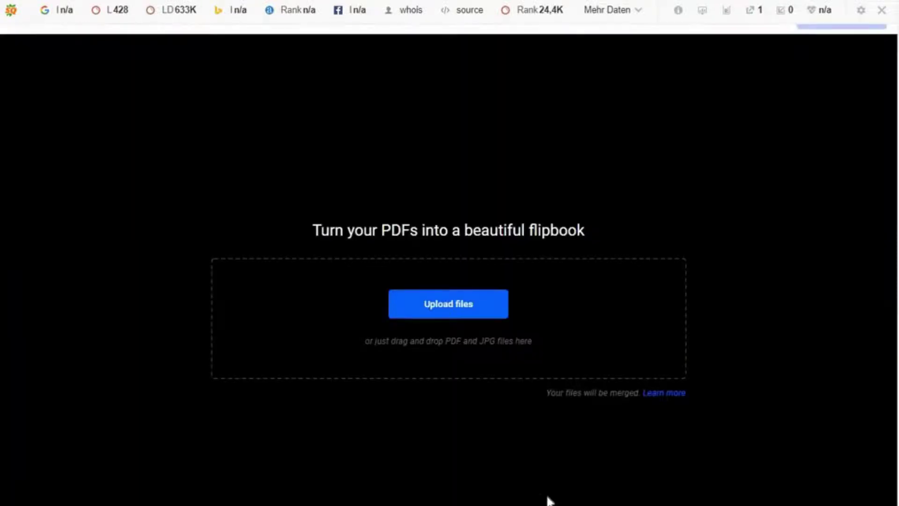
left_click(459, 302)
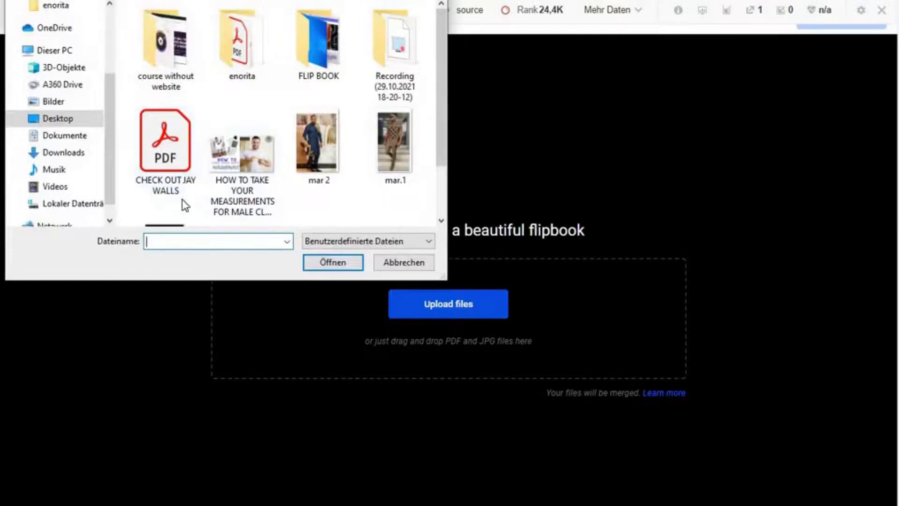
left_click(165, 162)
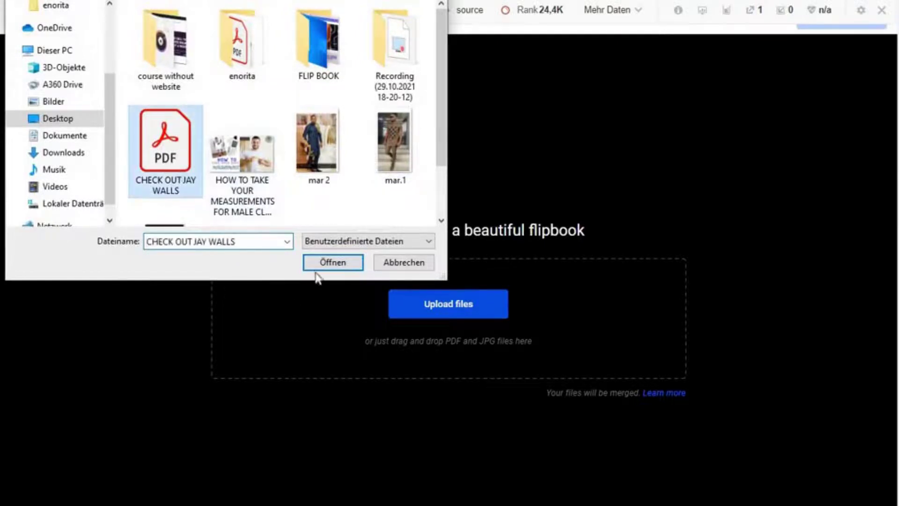
left_click(328, 263)
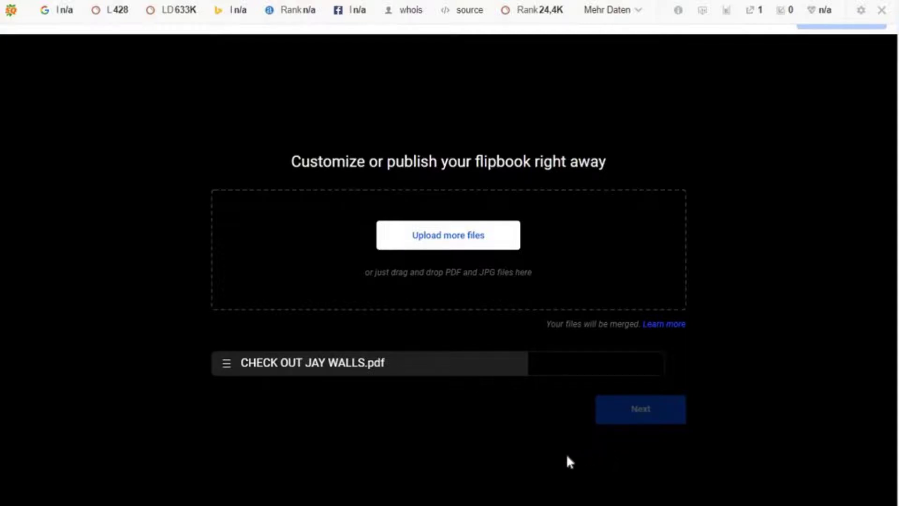
mouse_move(530, 387)
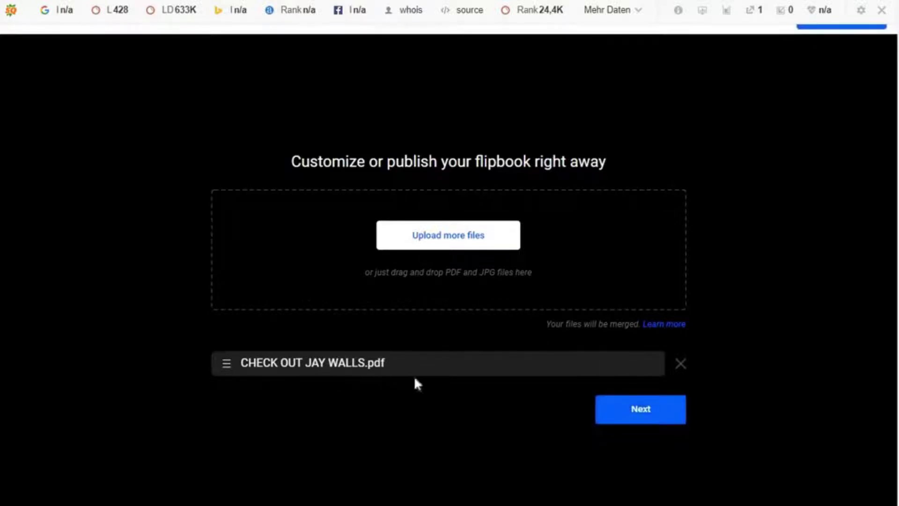
left_click(640, 412)
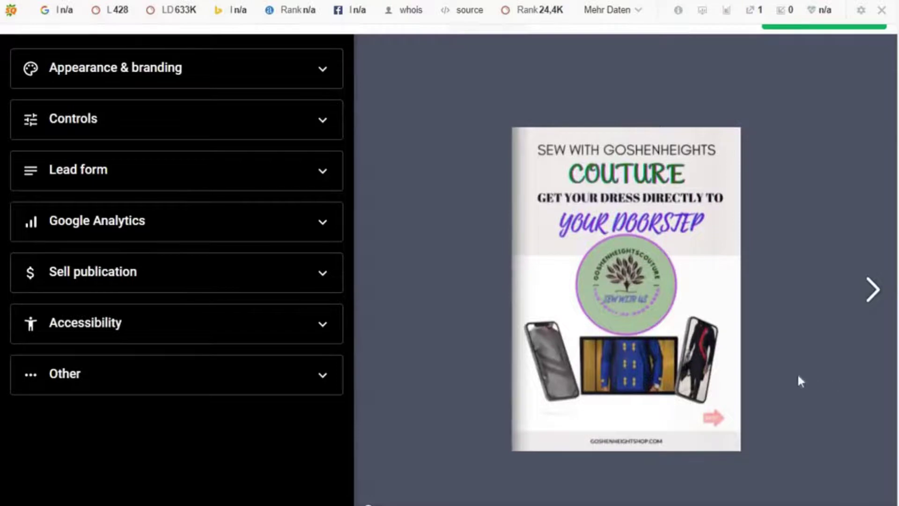
Page through the flipbook preview from the cover to the closing pages to check the uploaded catalog.
left_click(870, 294)
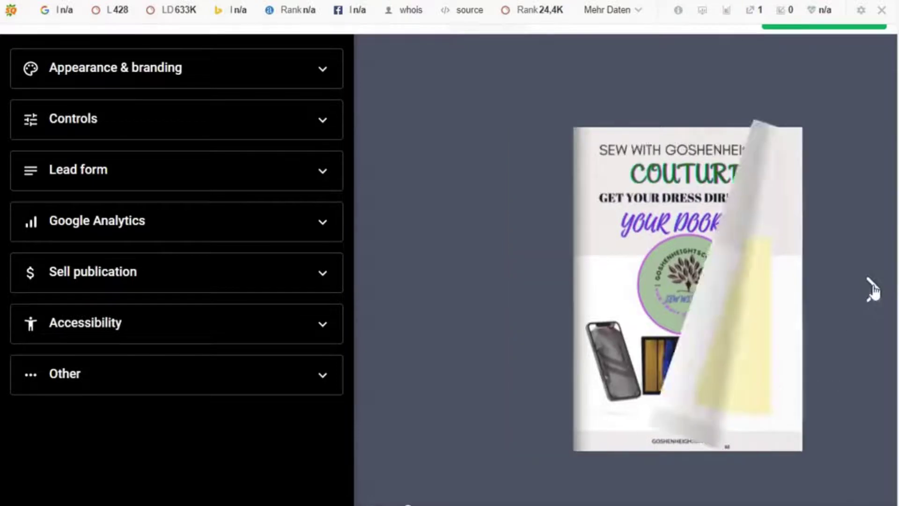
left_click(872, 291)
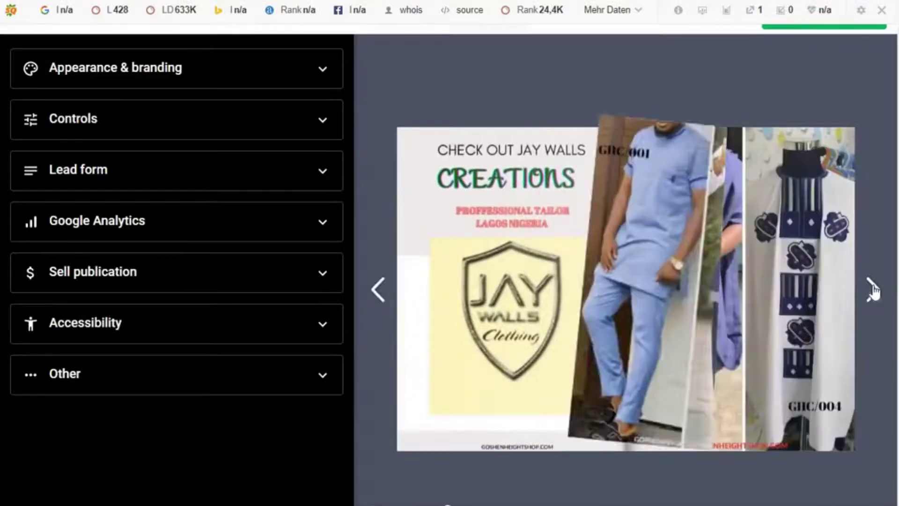
left_click(872, 291)
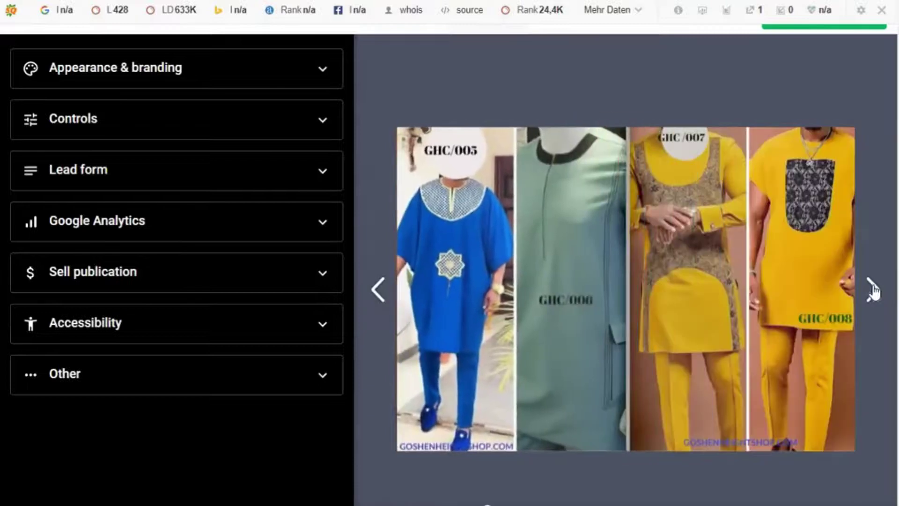
left_click(872, 291)
left_click(872, 292)
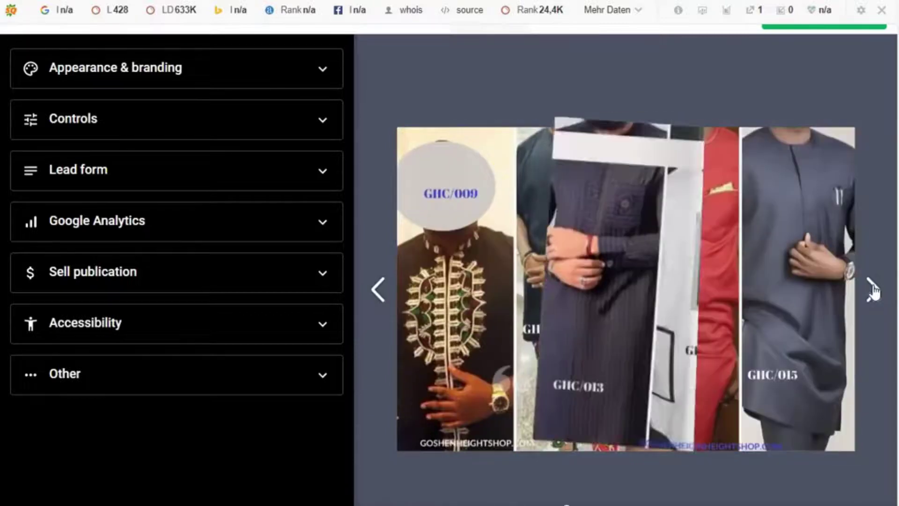
left_click(872, 291)
left_click(872, 291)
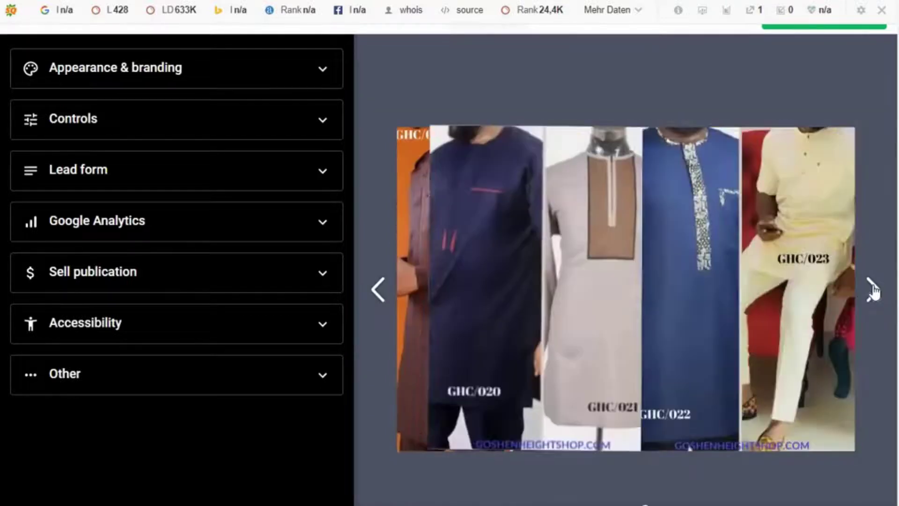
left_click(872, 291)
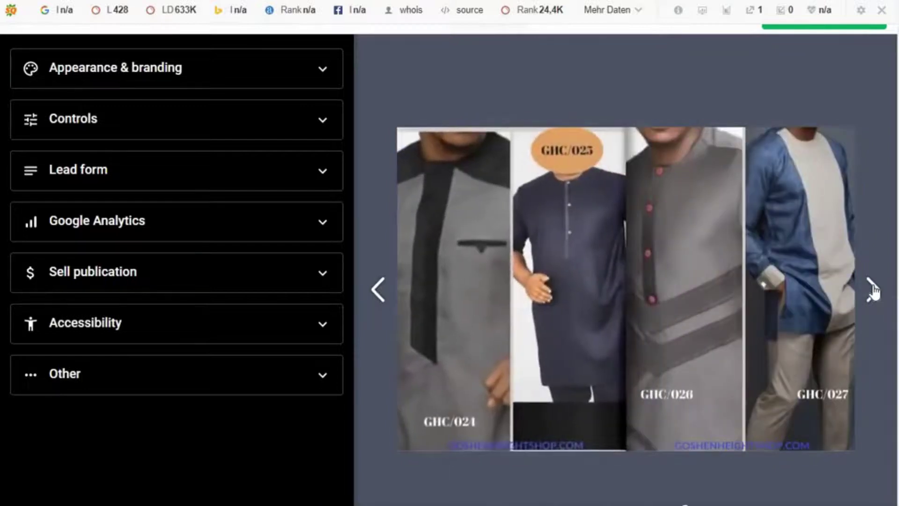
left_click(871, 291)
left_click(872, 291)
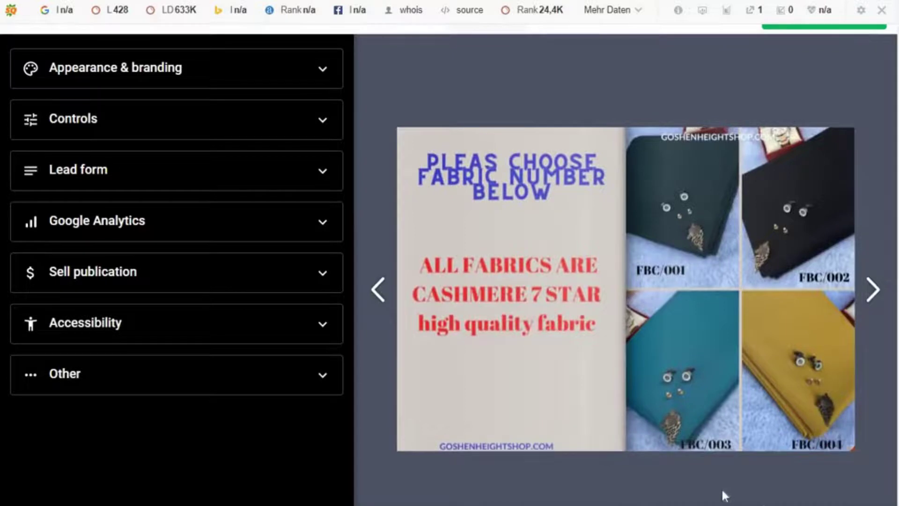
left_click(874, 293)
left_click(874, 293)
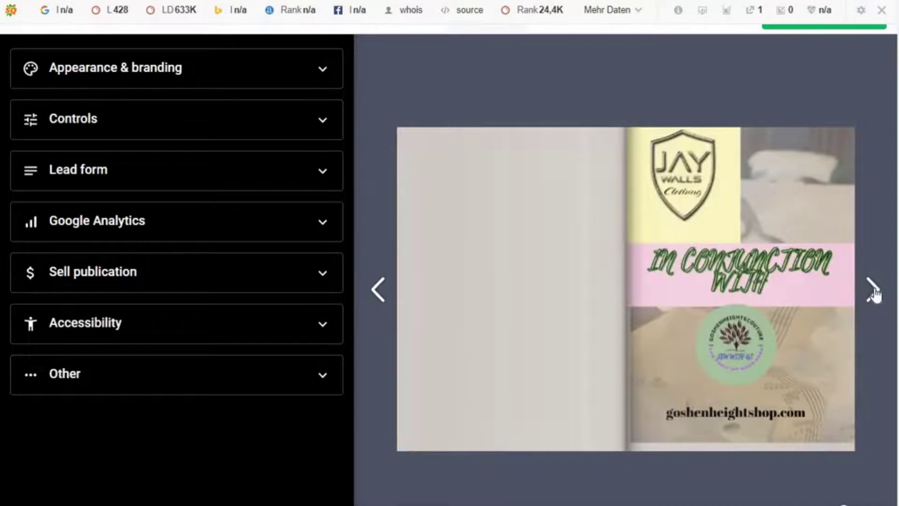
left_click(874, 293)
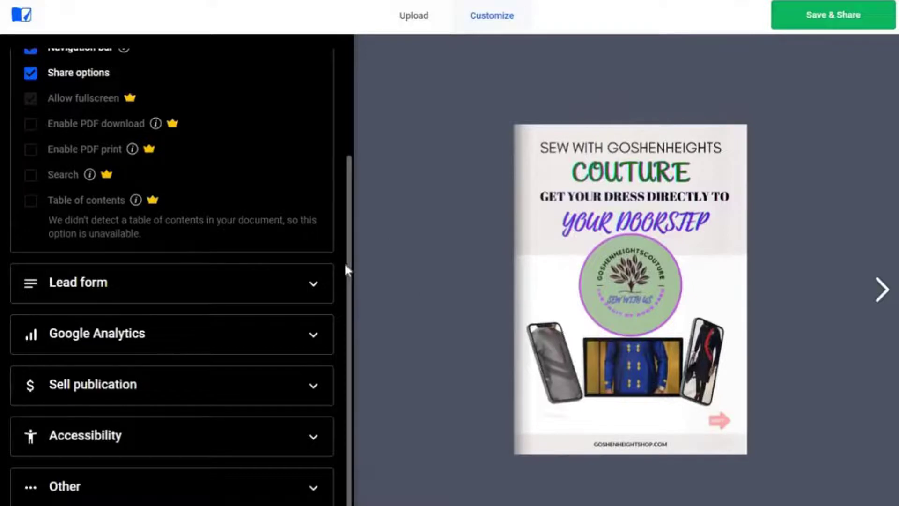
Review the flipbook's customization options under Controls, Appearance & branding, Google Analytics and Accessibility.
left_click_drag(346, 262, 369, 142)
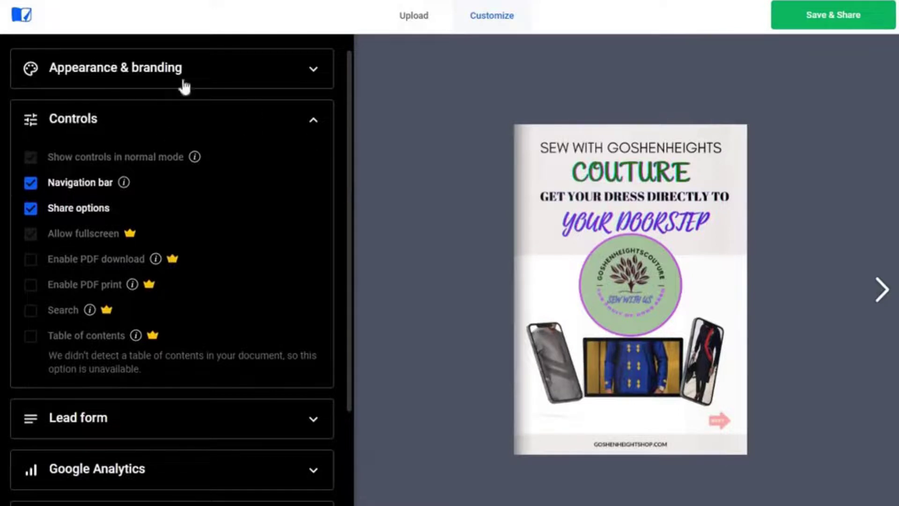
left_click(313, 74)
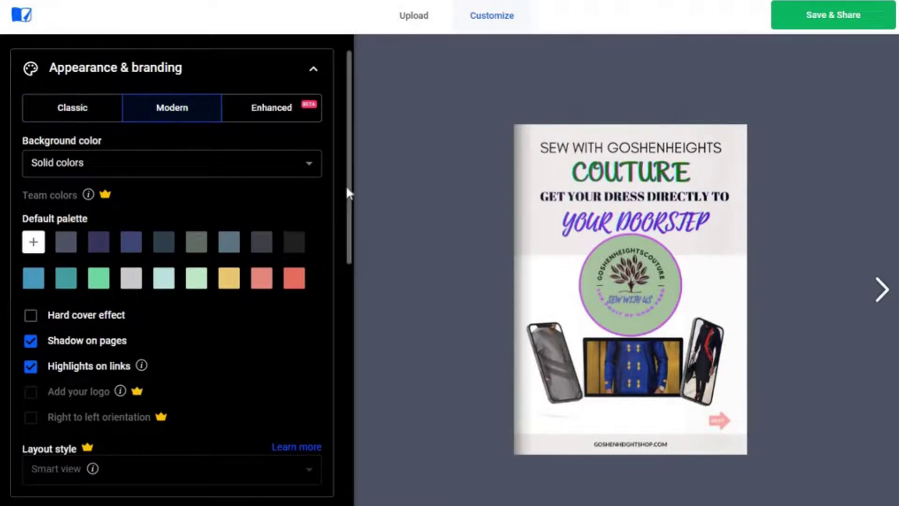
mouse_move(347, 198)
left_mouse_down()
mouse_move(345, 220)
mouse_move(350, 189)
mouse_move(349, 196)
left_mouse_up()
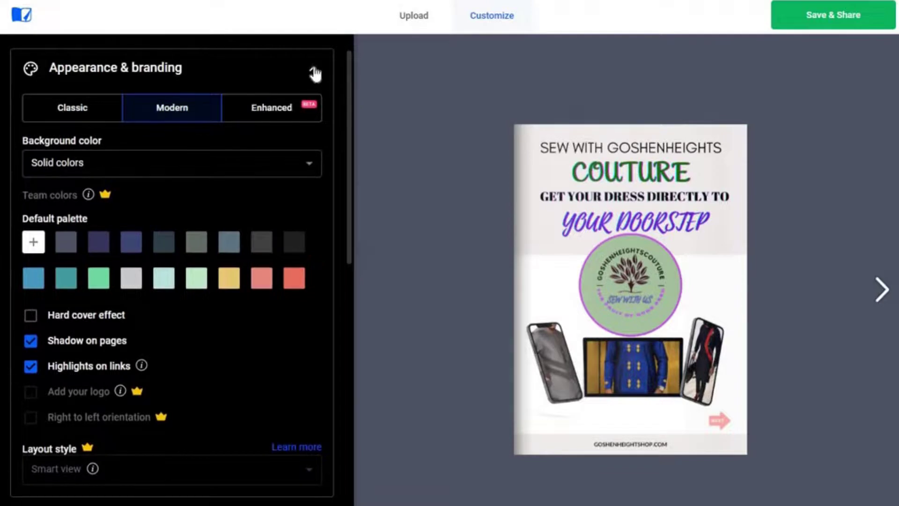
left_click(315, 73)
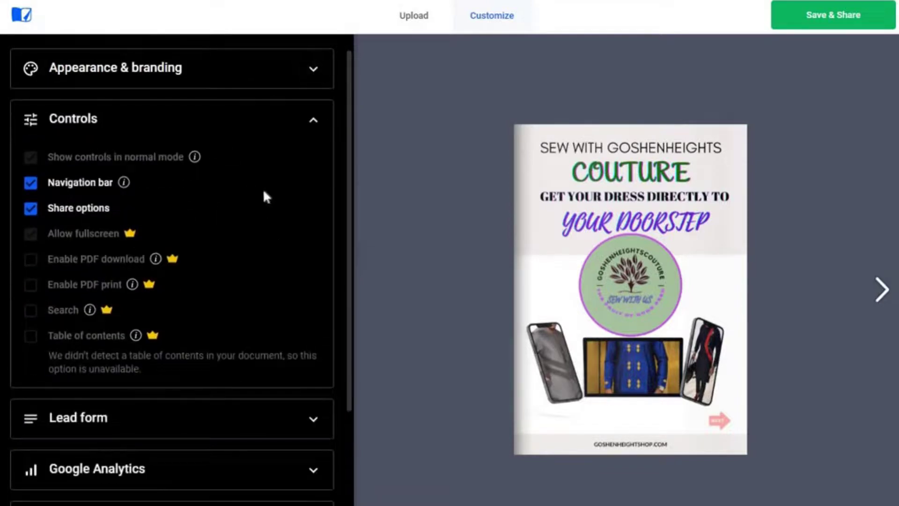
scroll(318, 463, "down", 3)
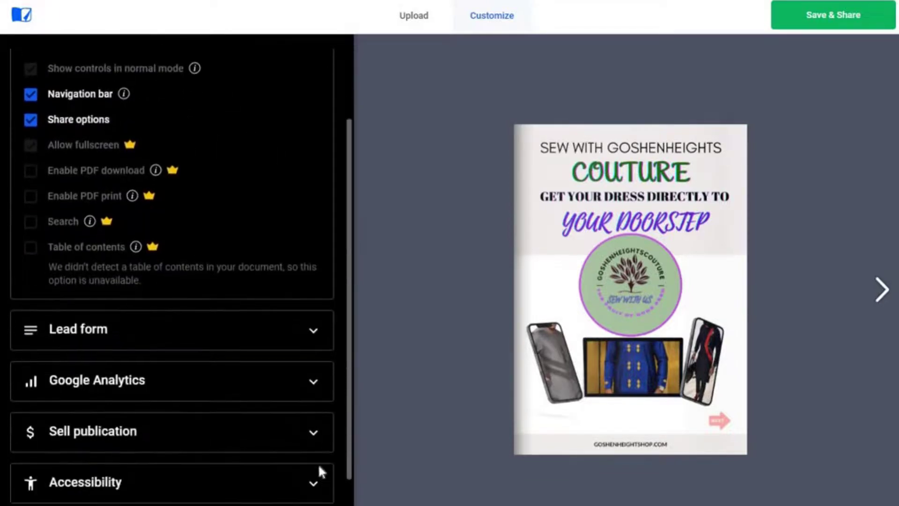
left_click(313, 337)
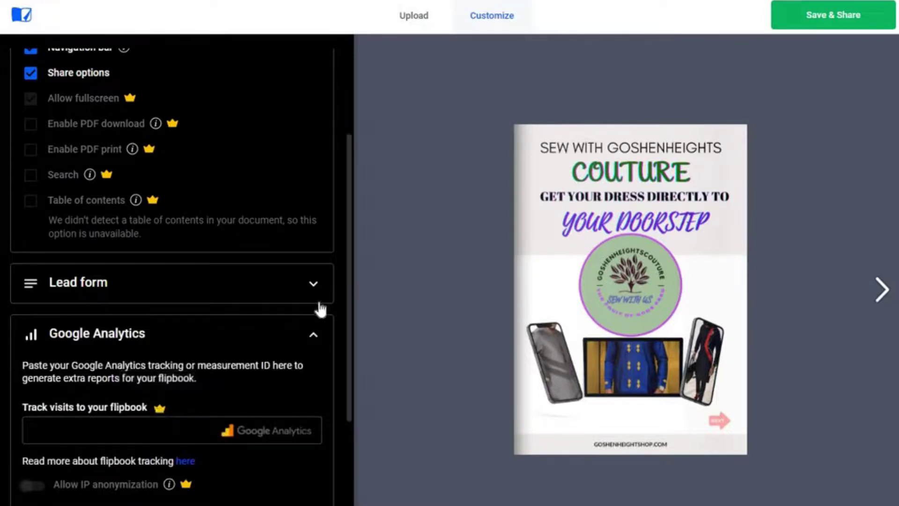
left_click(312, 336)
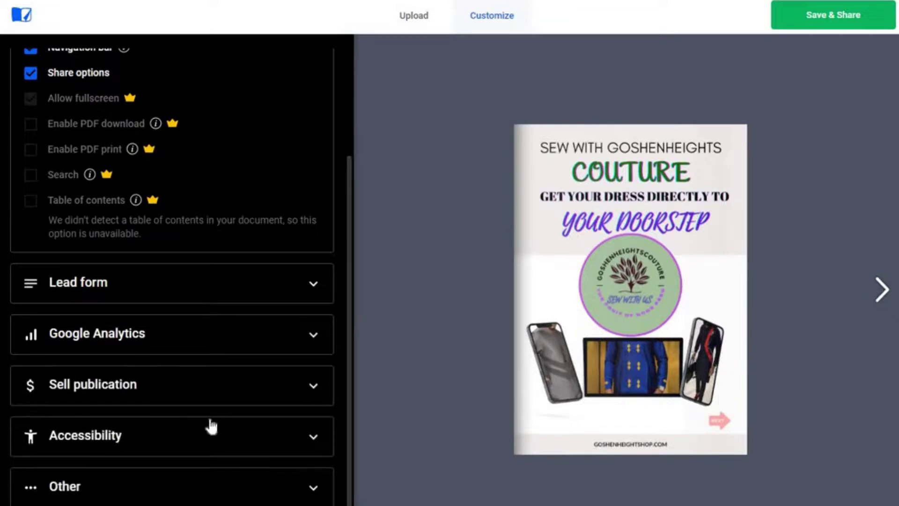
left_click(312, 436)
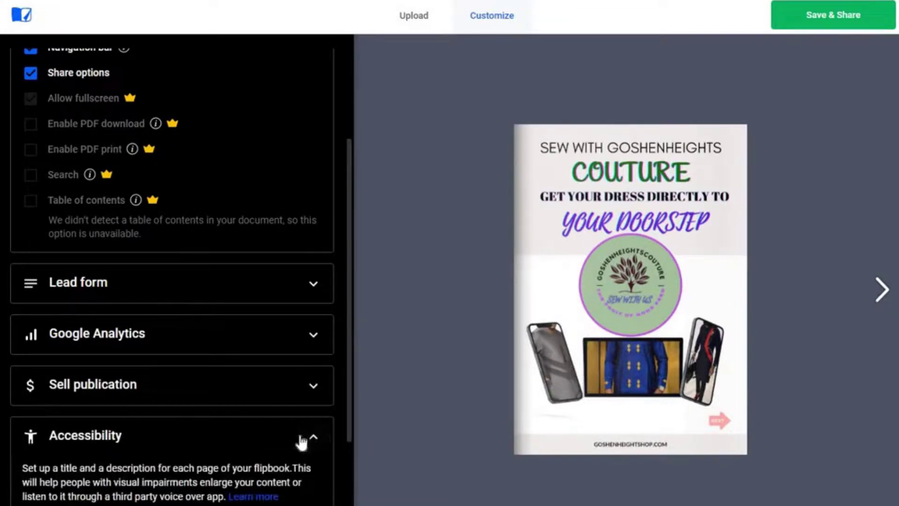
left_click_drag(351, 392, 331, 495)
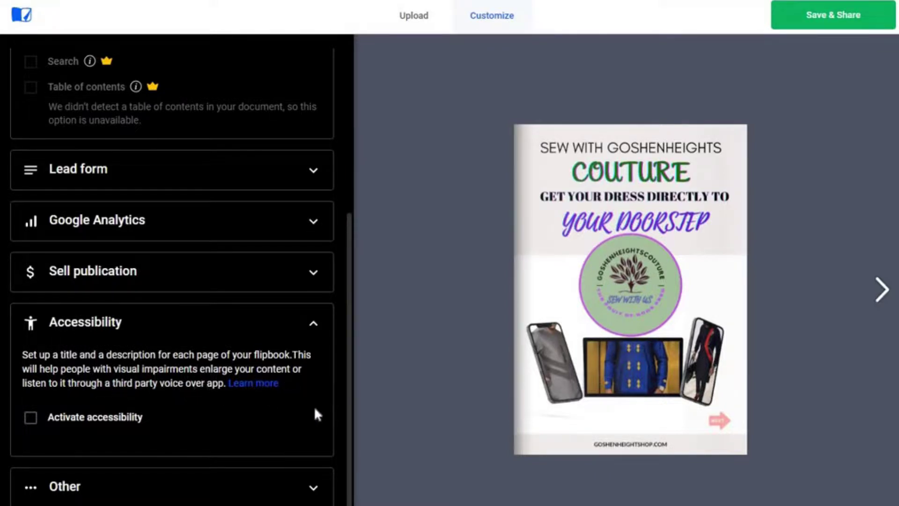
Collapse the Accessibility options and turn on flip sounds in the flipbook's Other settings.
left_click(314, 323)
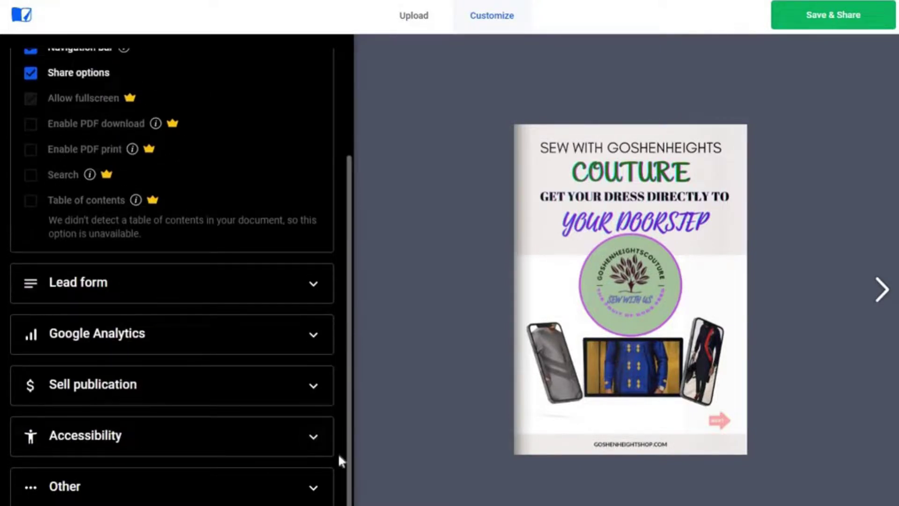
left_click(313, 490)
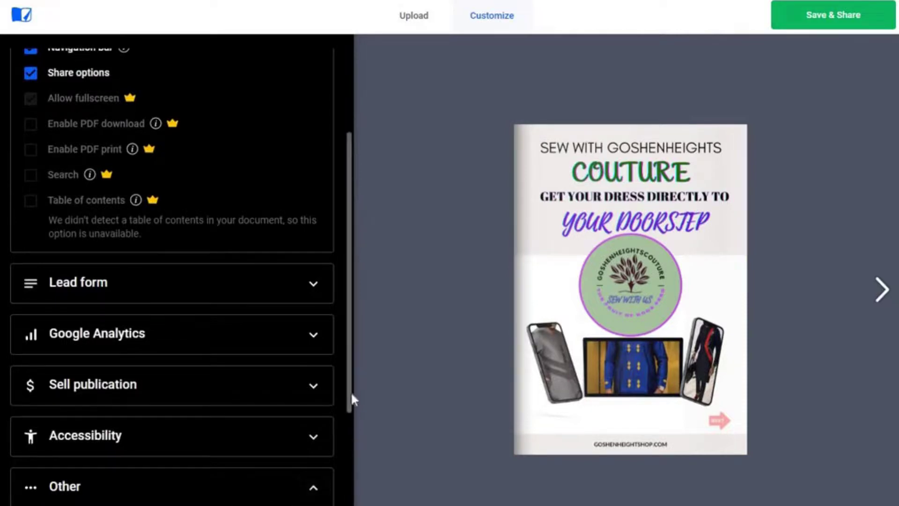
scroll(350, 392, "down", 4)
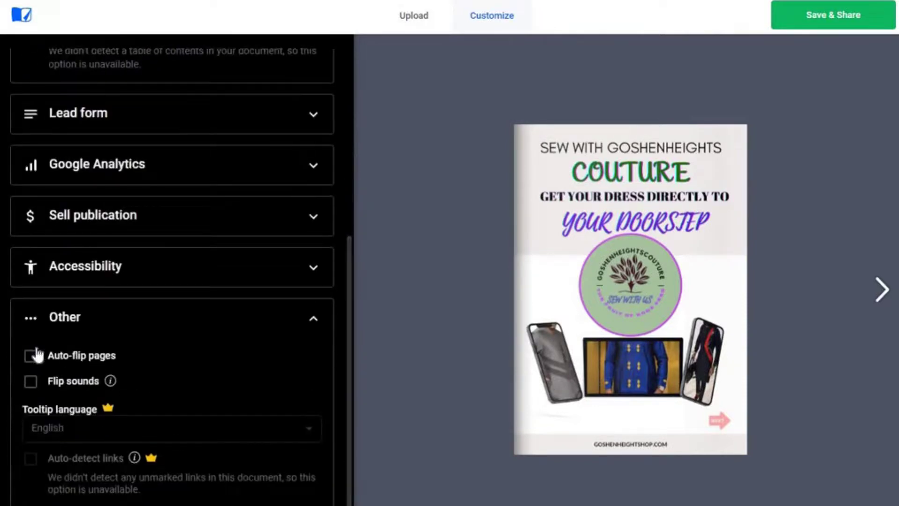
left_click(32, 383)
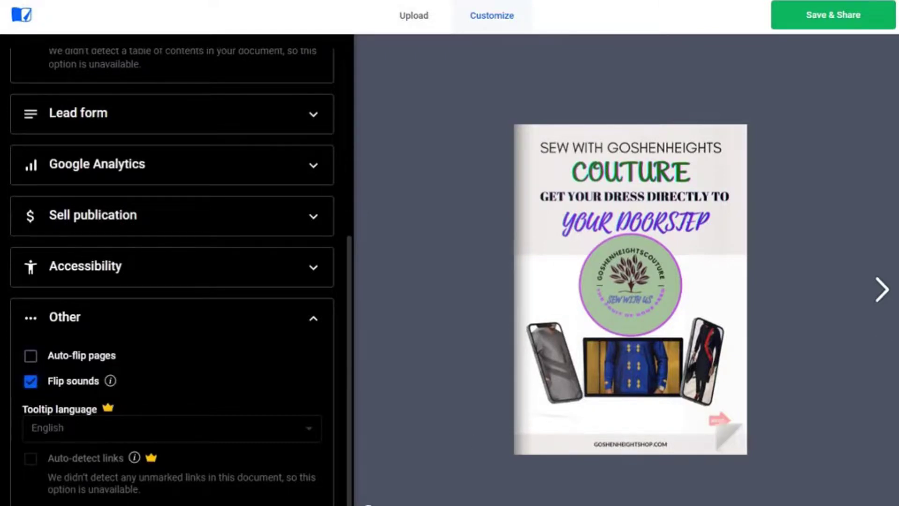
Page forward through the flipbook preview from the cover to the last page to try out the flip sounds.
left_click(878, 294)
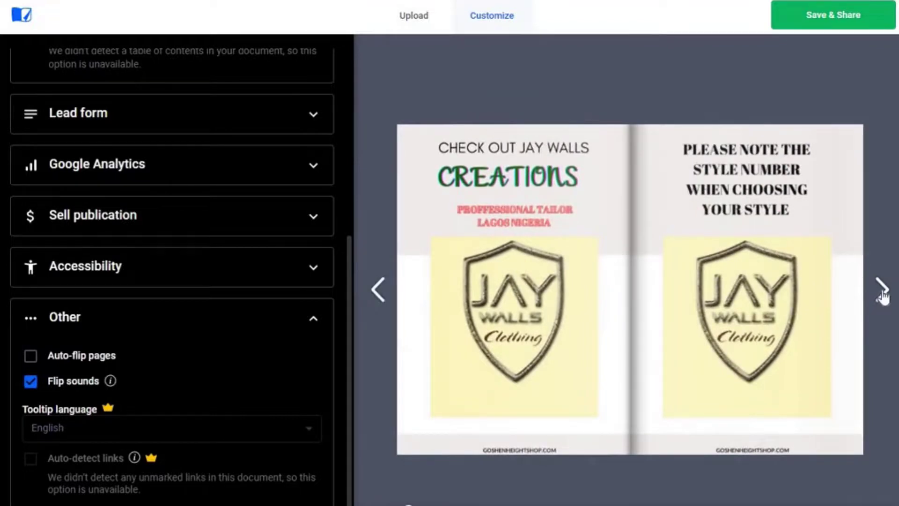
left_click(883, 296)
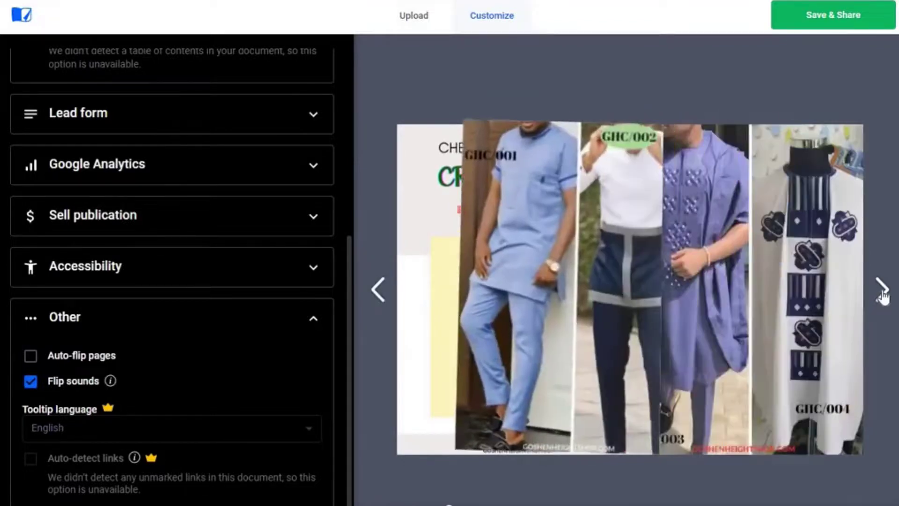
left_click(882, 296)
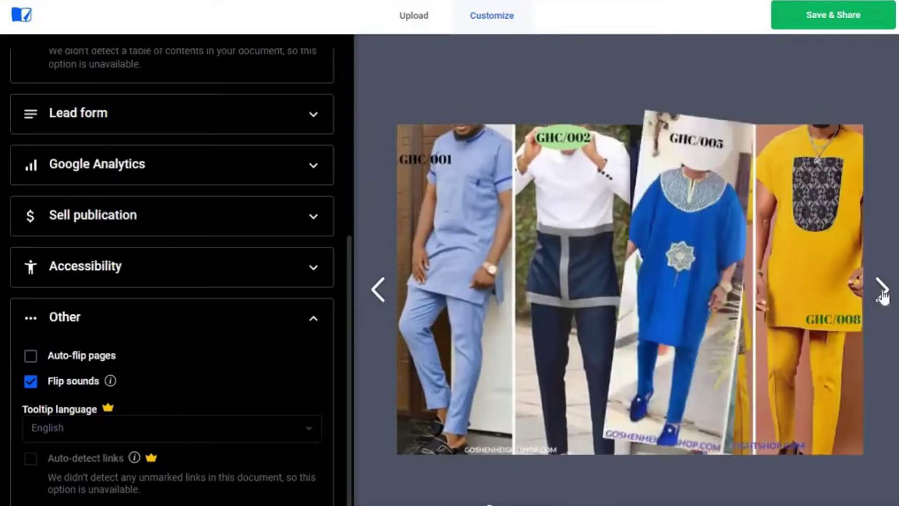
left_click(882, 296)
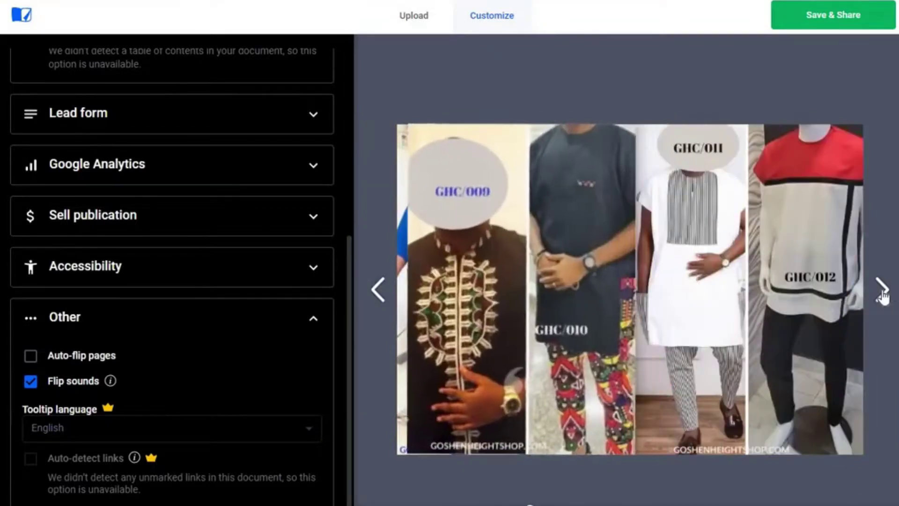
left_click(882, 296)
left_click(882, 296)
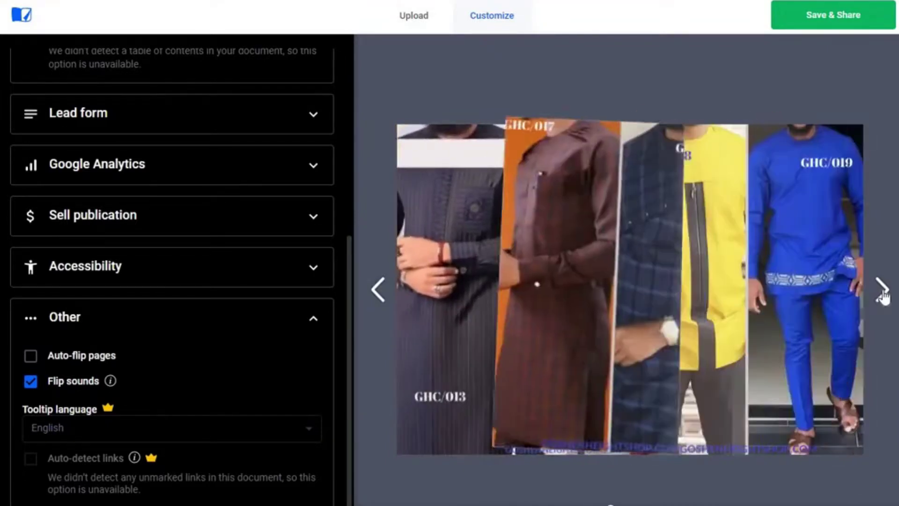
left_click(882, 295)
left_click(882, 296)
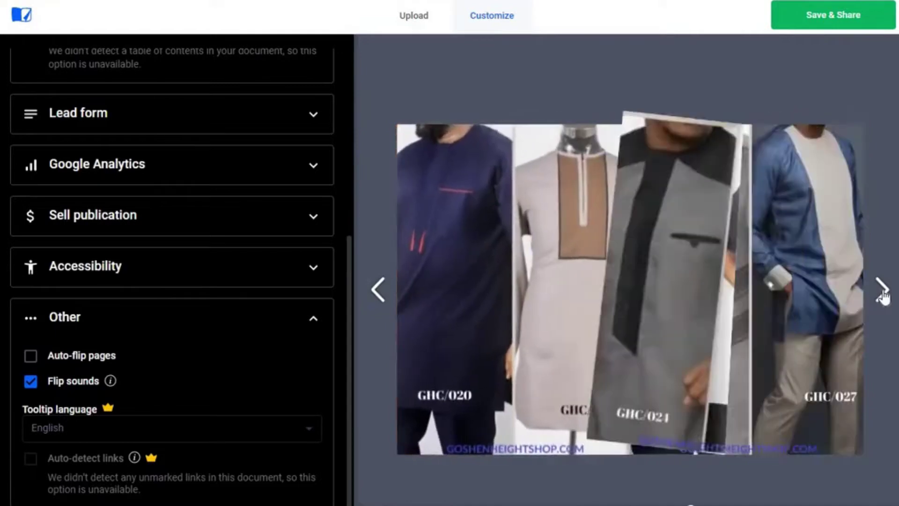
left_click(882, 296)
left_click(882, 296)
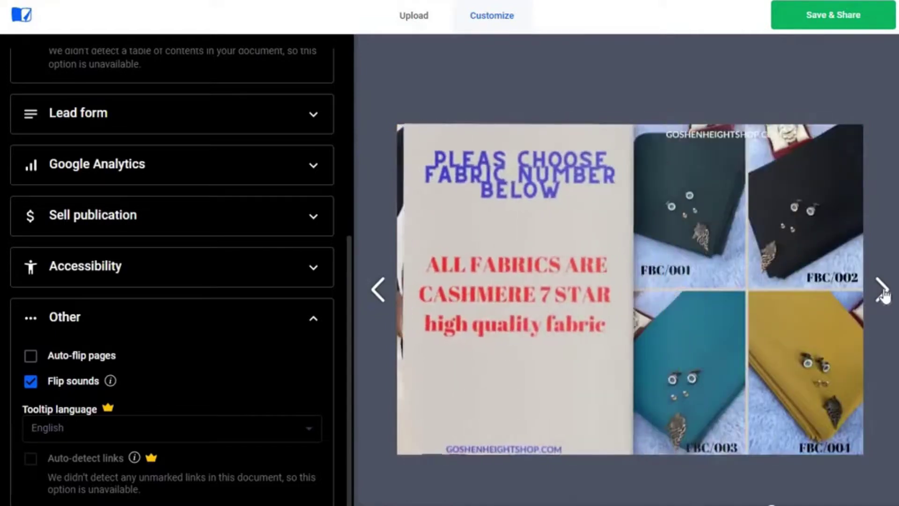
left_click(882, 296)
left_click(882, 295)
left_click(883, 296)
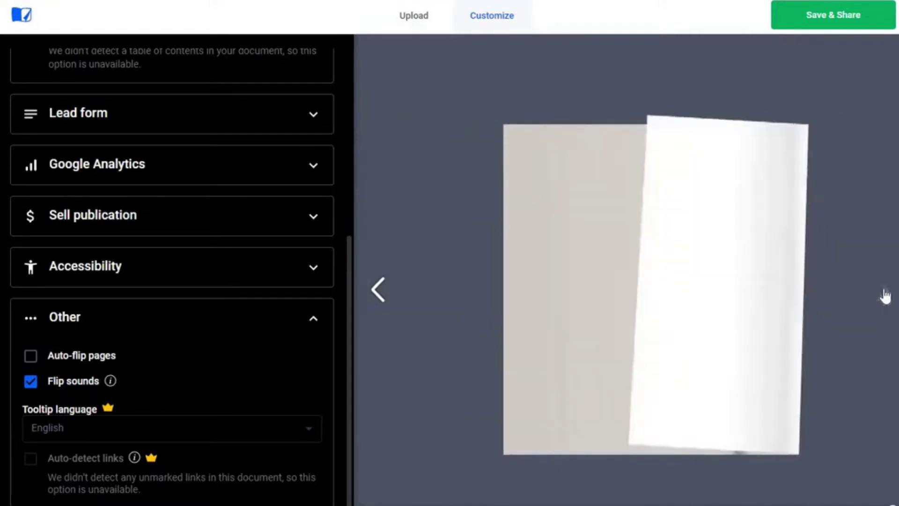
Page back through the flipbook preview from the last page to the front cover.
left_click(380, 295)
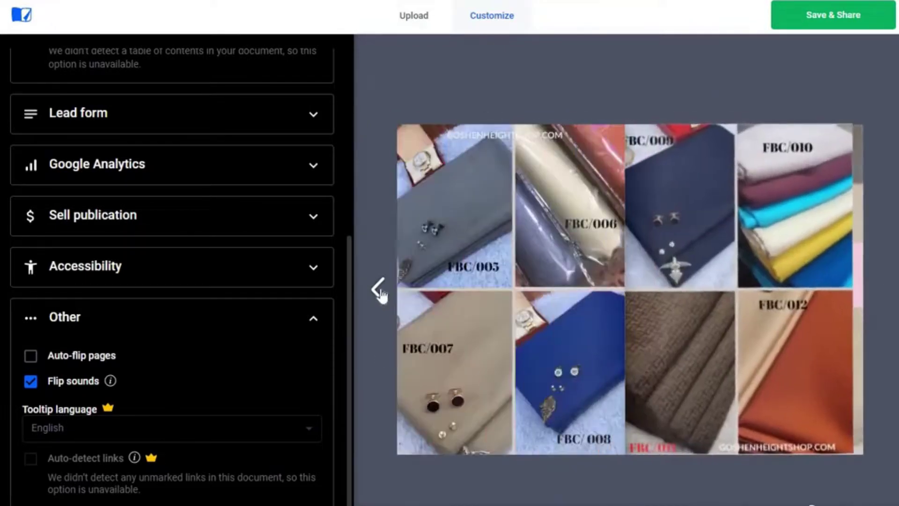
left_click(380, 295)
left_click(381, 295)
left_click(380, 295)
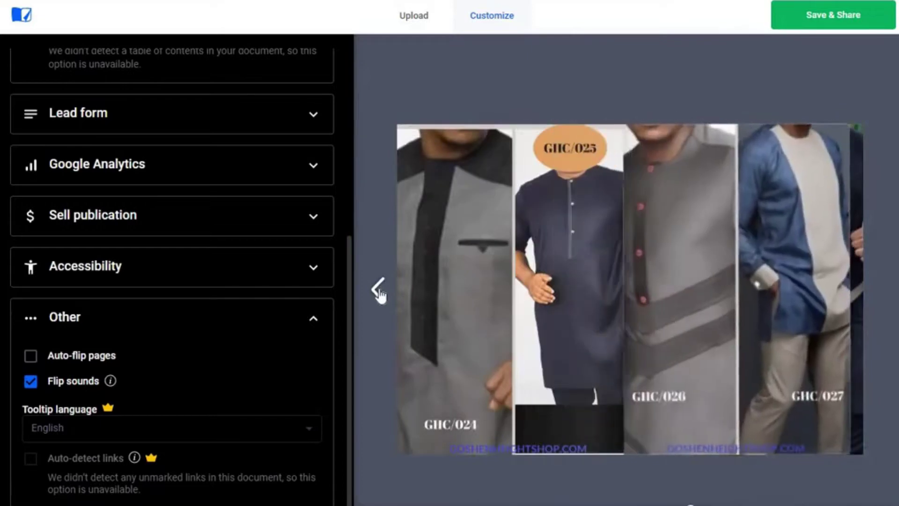
left_click(381, 295)
left_click(381, 296)
left_click(380, 295)
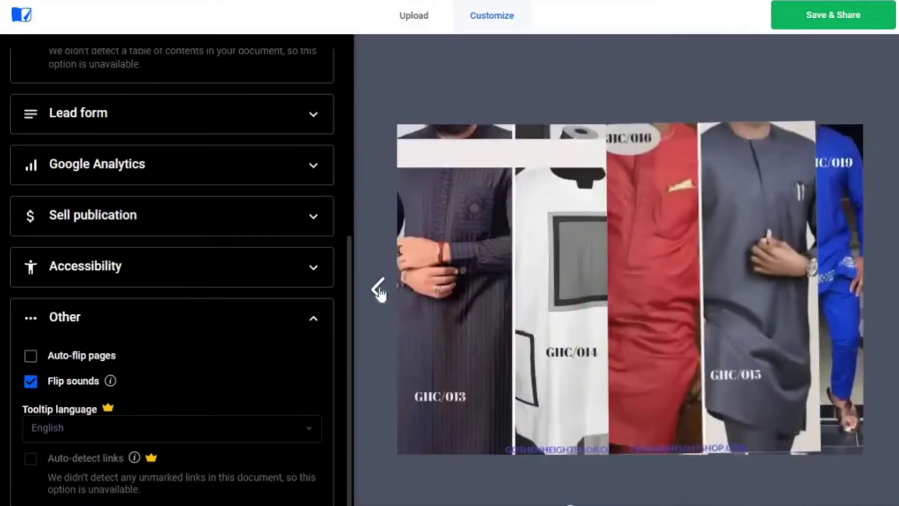
left_click(381, 295)
left_click(381, 295)
left_click(379, 293)
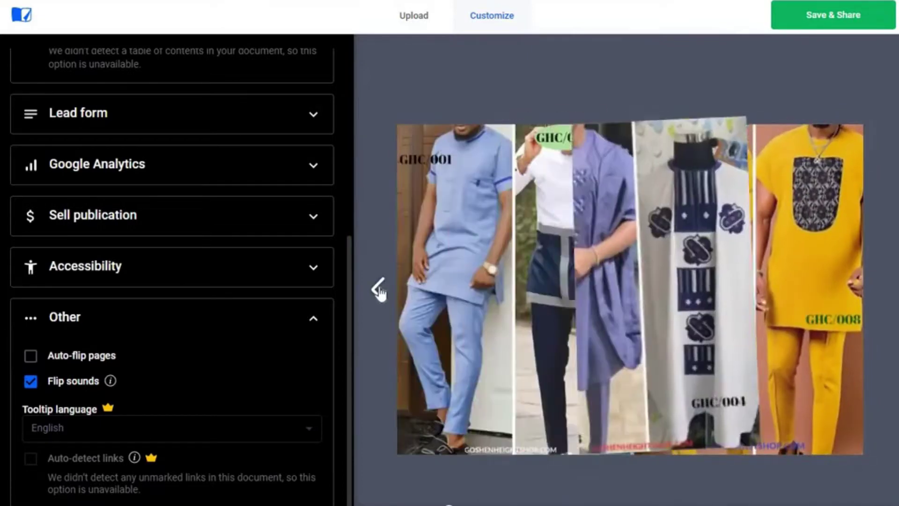
left_click(380, 293)
left_click(379, 292)
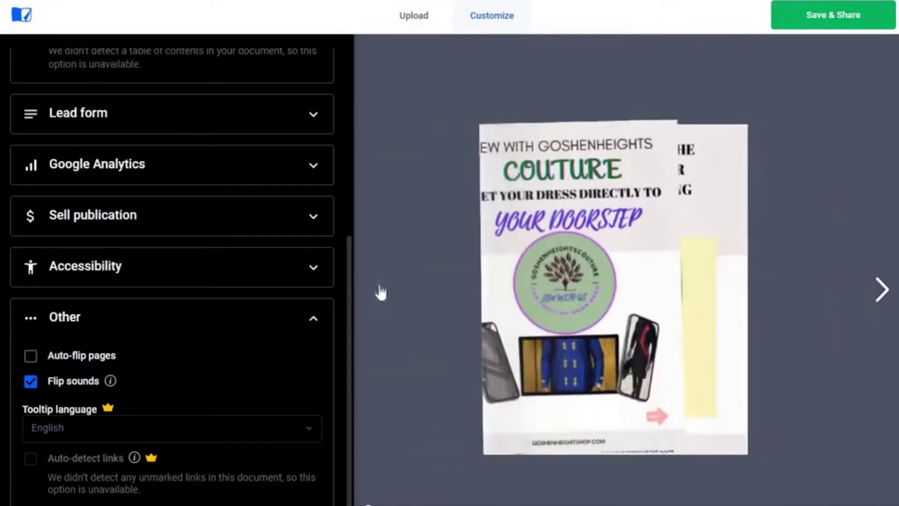
Publish the flipbook publicly with the title AFRICAN MALE ATIRE DIGITAL CATELOG and a description of its sewn African male attires and cashmere fabric colours.
left_click(838, 21)
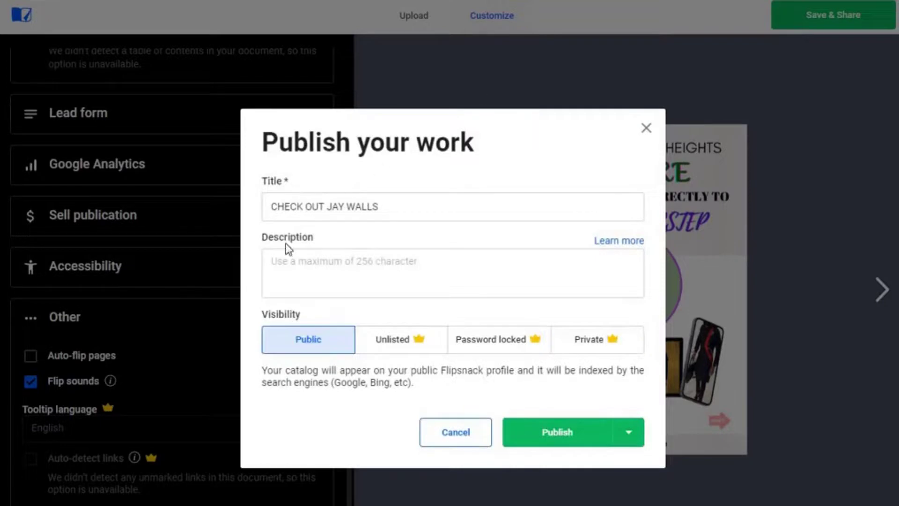
left_click(334, 262)
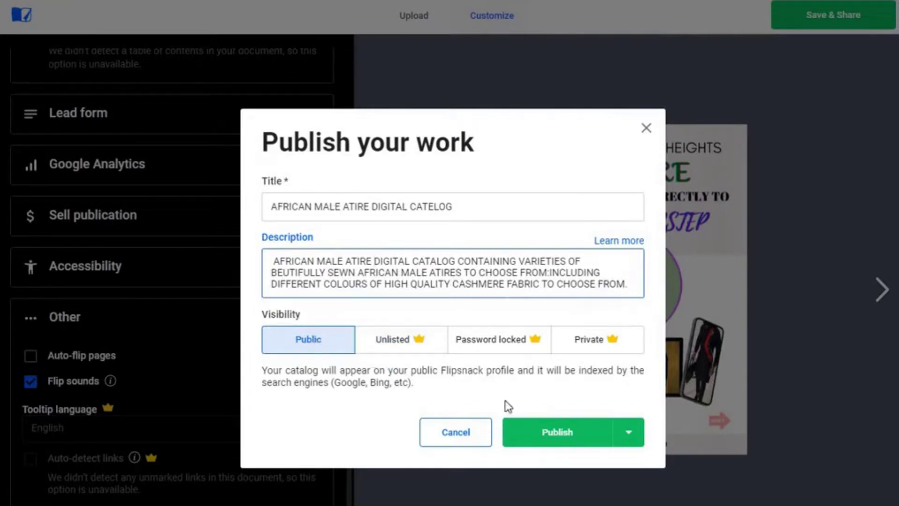
left_click(560, 437)
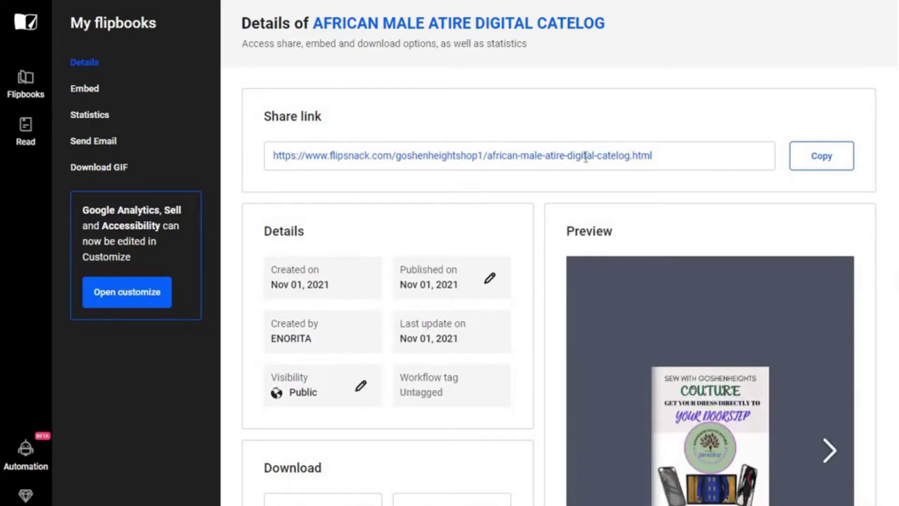
Copy the published flipbook's share link and open it in a new browser tab.
left_click(822, 161)
left_click(826, 162)
key("ctrl+t")
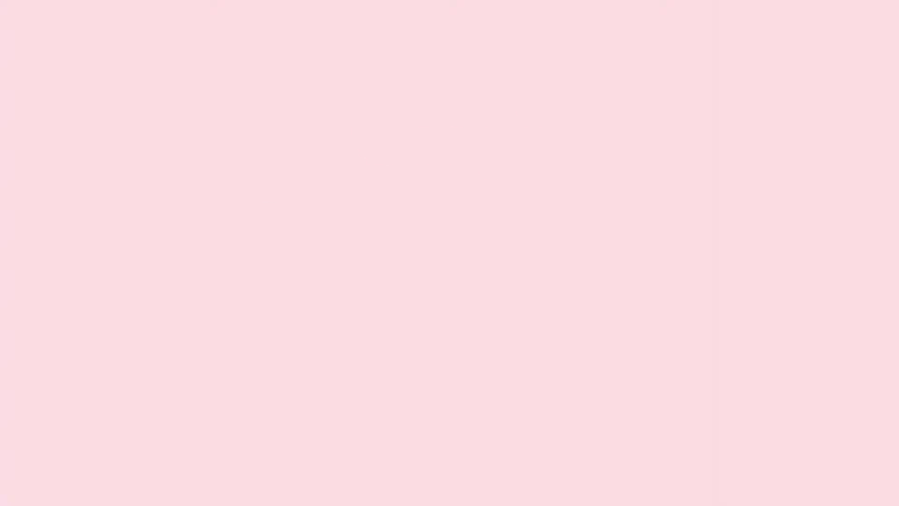
left_click(347, 220)
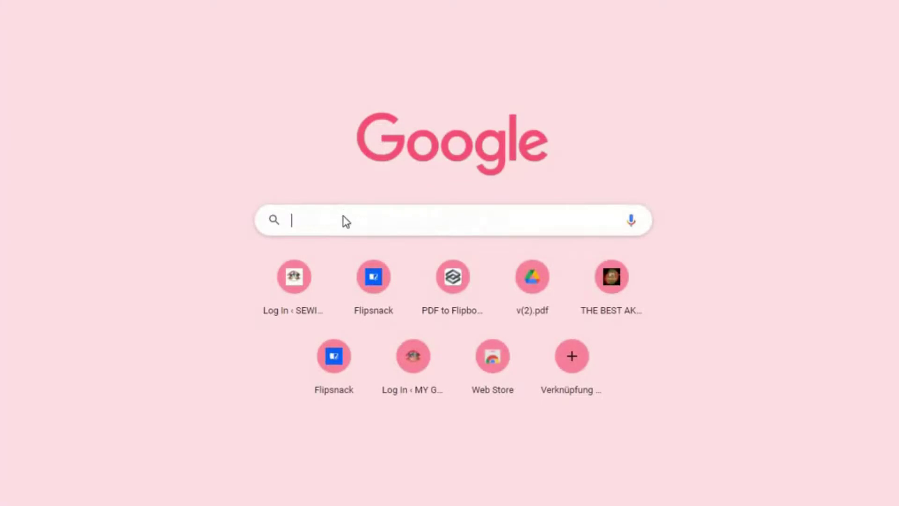
right_click(343, 216)
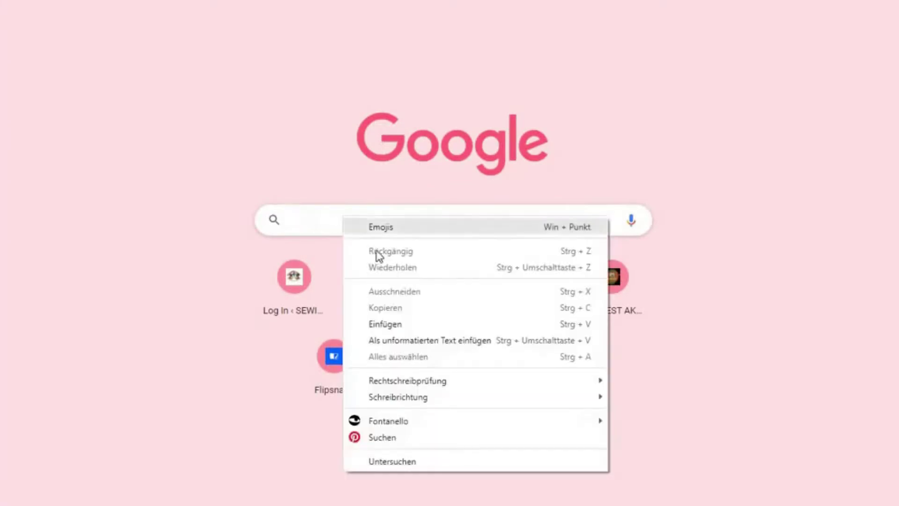
left_click(389, 325)
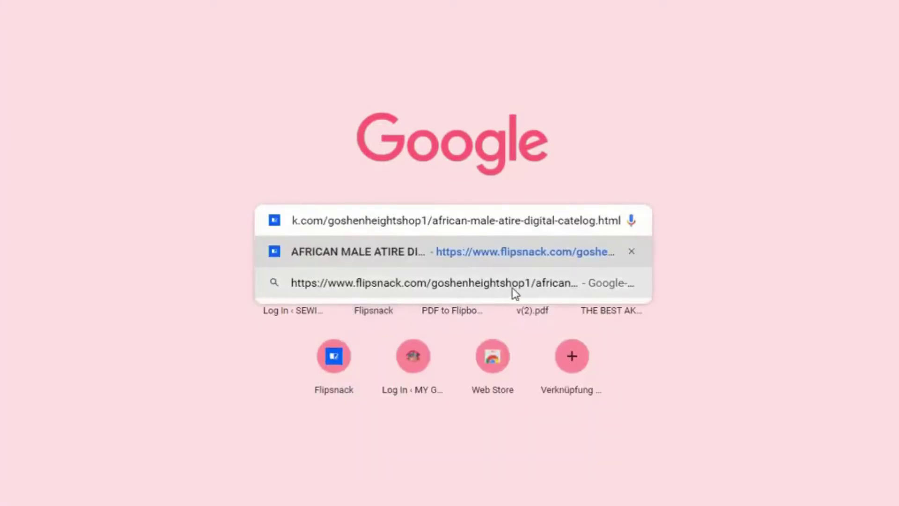
left_click(526, 252)
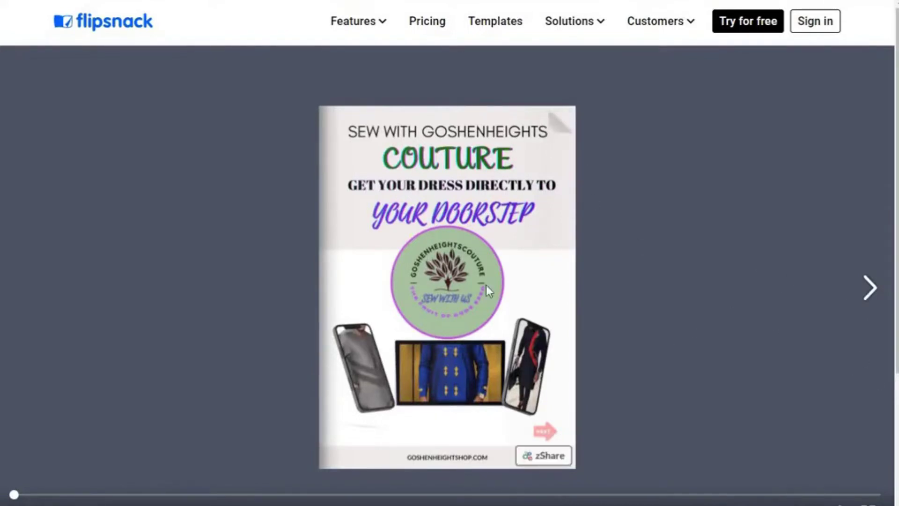
Page through the first spreads of the live flipbook and go back a spread to check the public view.
left_click(871, 290)
left_click(871, 289)
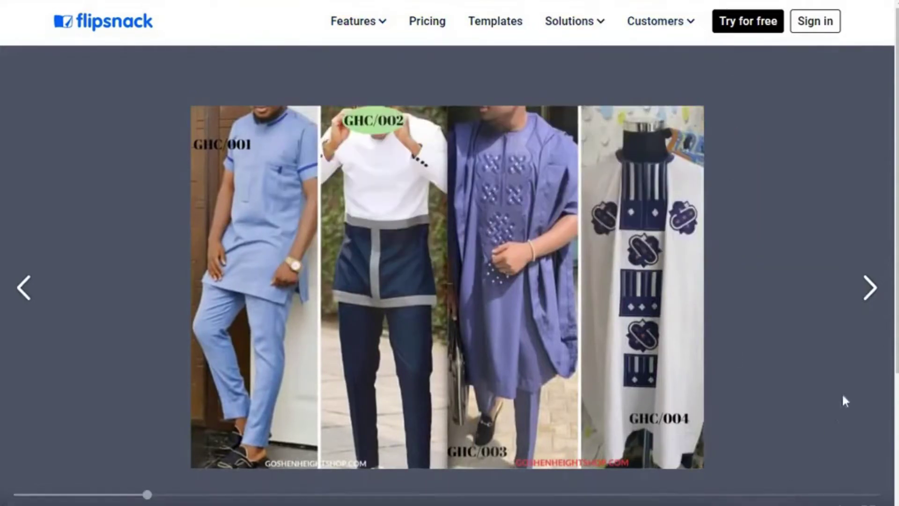
left_click(871, 288)
left_click(871, 284)
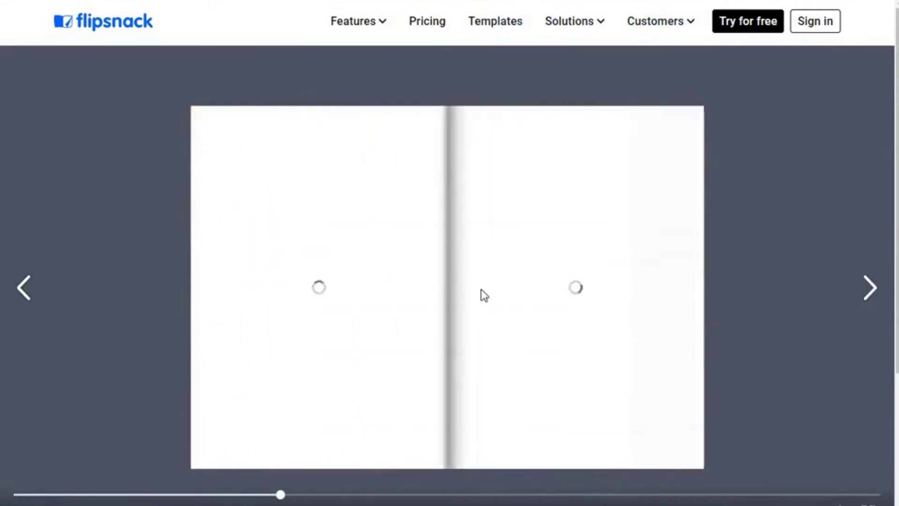
left_click(24, 289)
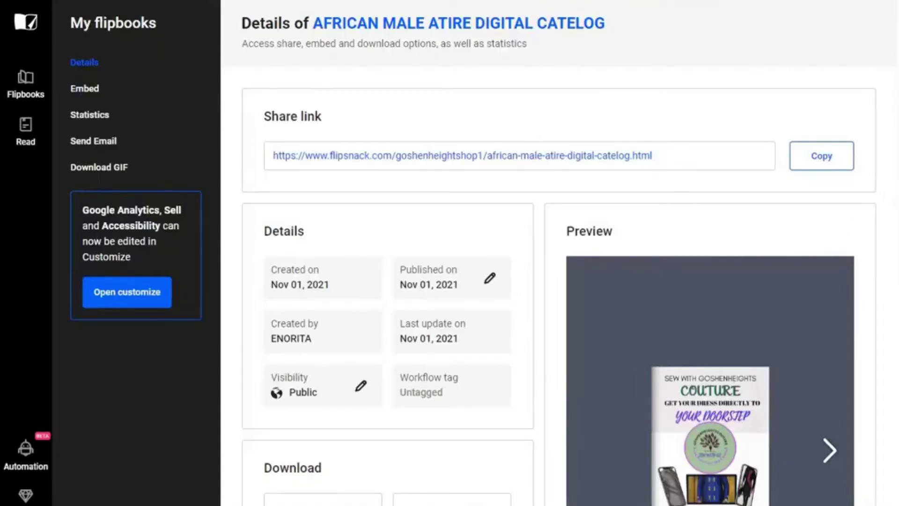
Review the download and share options on the flipbook's details page and open its live view.
scroll(890, 283, "down", 8)
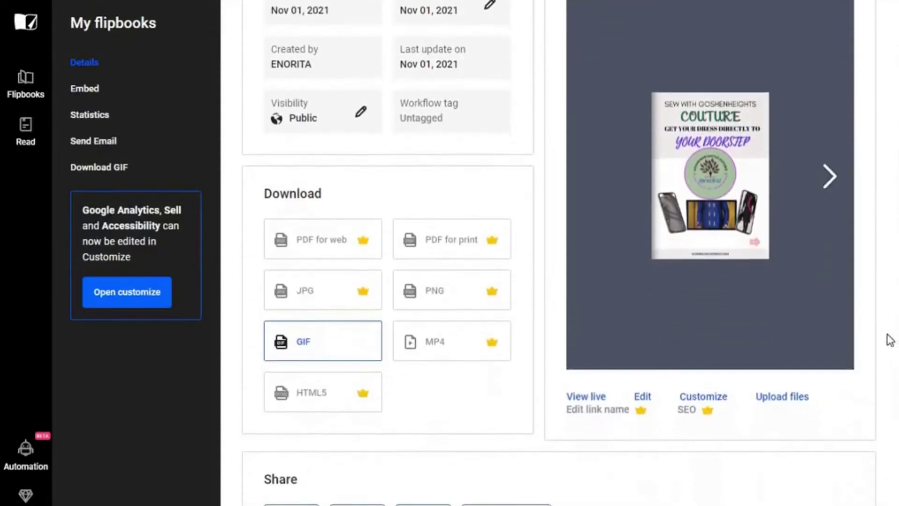
scroll(884, 373, "down", 1)
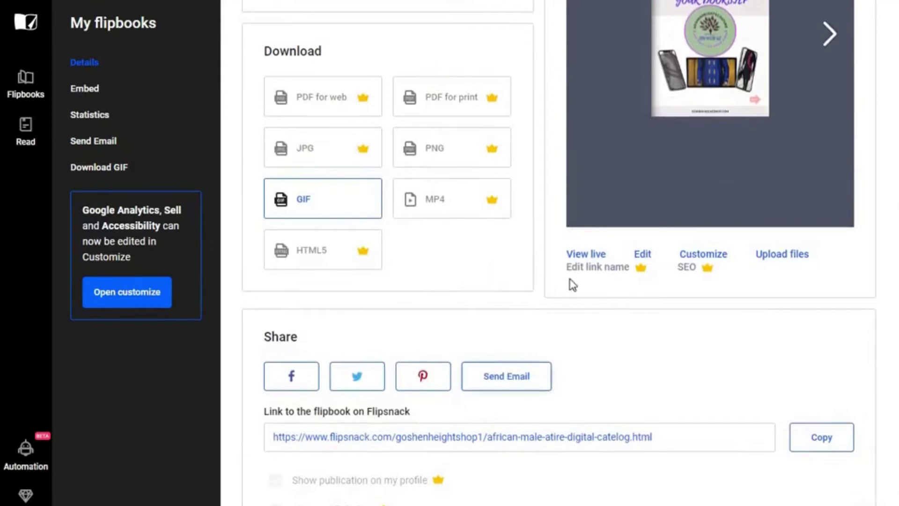
left_click(585, 255)
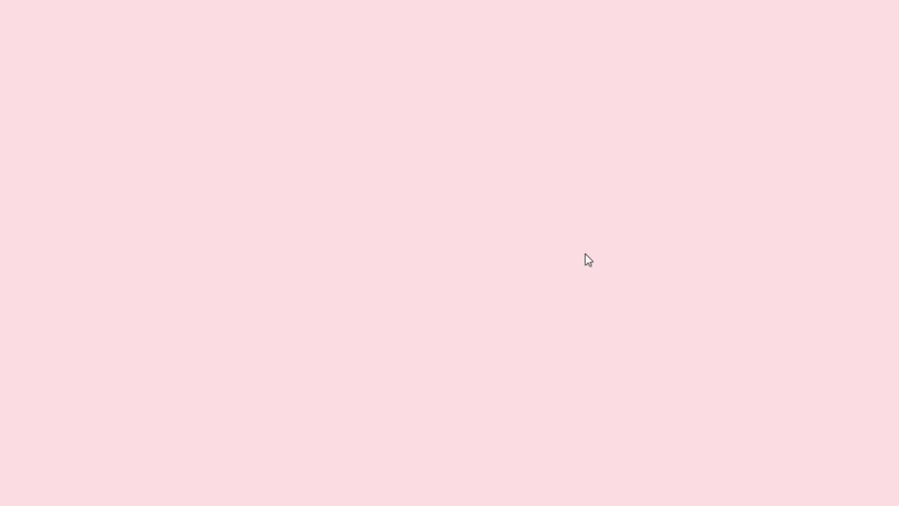